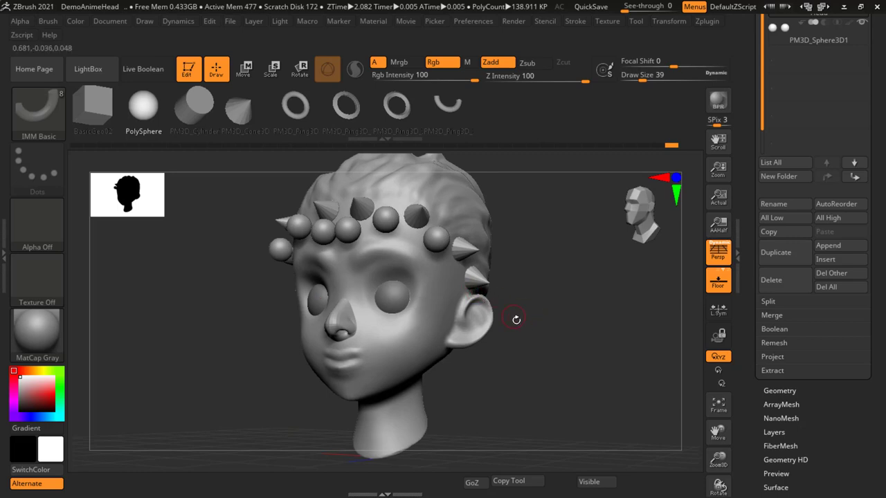
Orbit the head through front, three-quarter and side-profile views to inspect it
left_click_drag(520, 318, 514, 294, "shift")
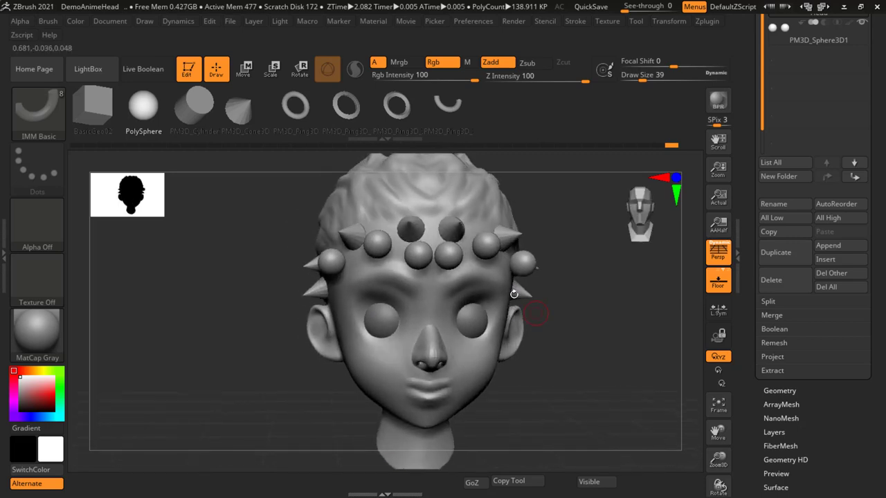
left_click_drag(573, 314, 548, 319)
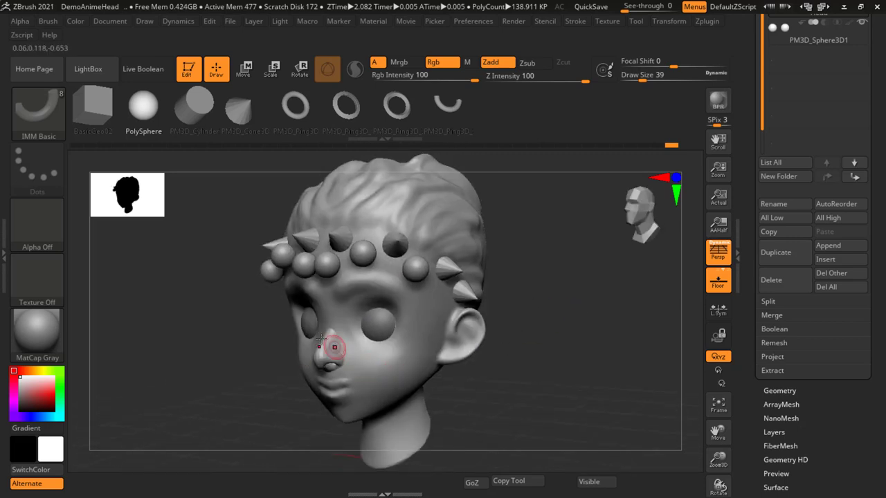
left_click_drag(415, 367, 480, 348)
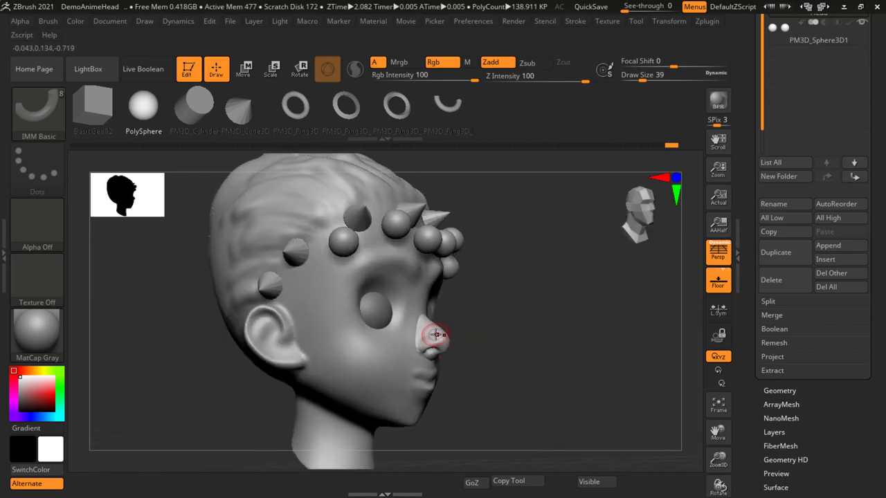
mouse_move(488, 380)
left_mouse_down()
mouse_move(549, 335)
mouse_move(533, 338)
left_mouse_up()
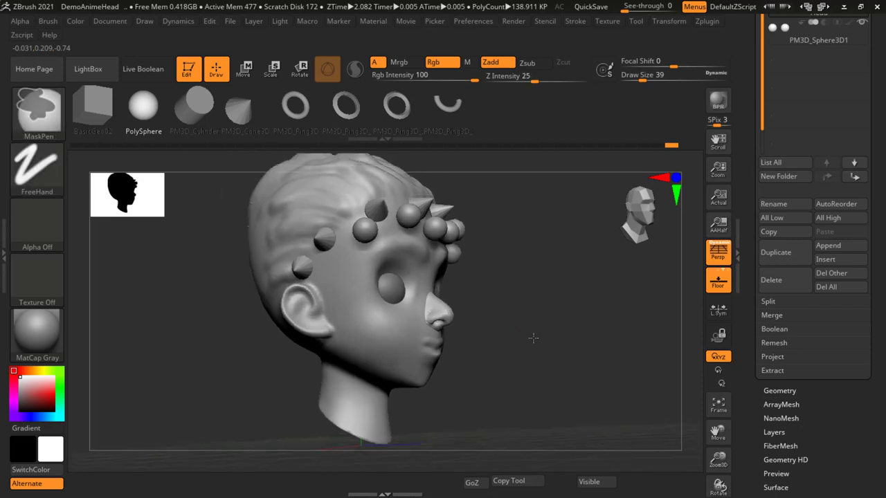
key("ctrl")
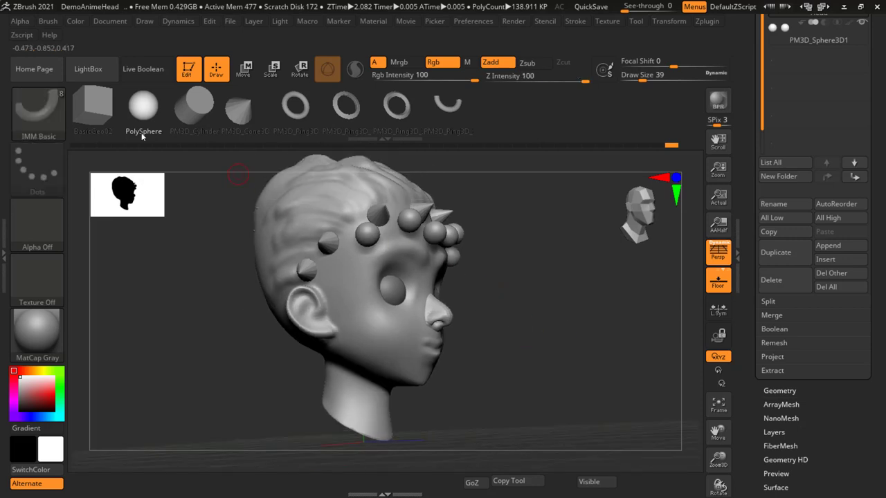
Browse the brush library's IMM brushes, try IMM BParts, then go back to IMM Basic
left_click(41, 112)
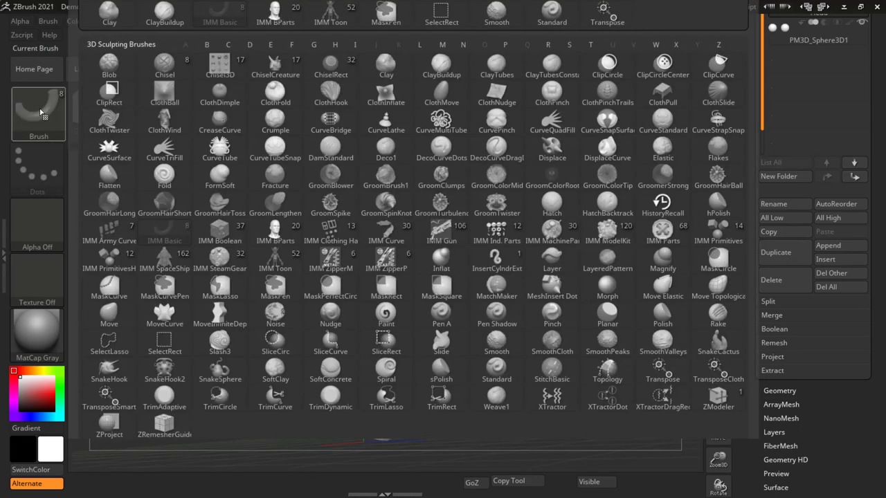
key("i")
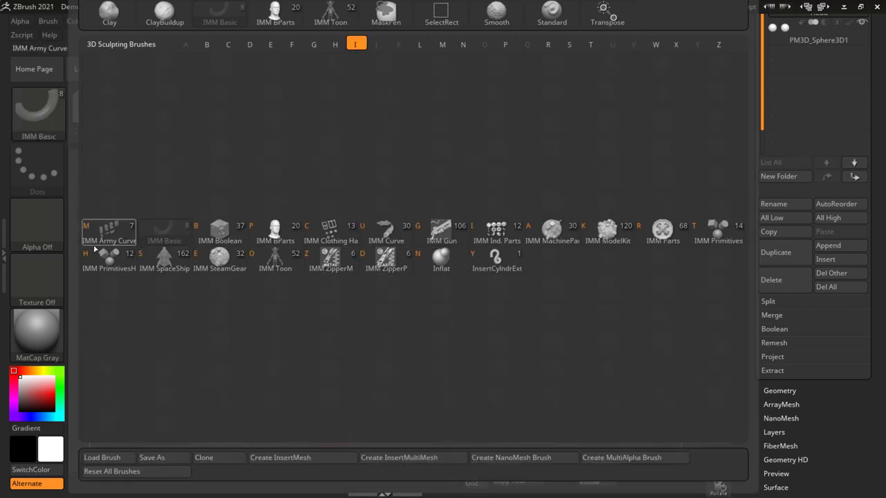
left_click(278, 236)
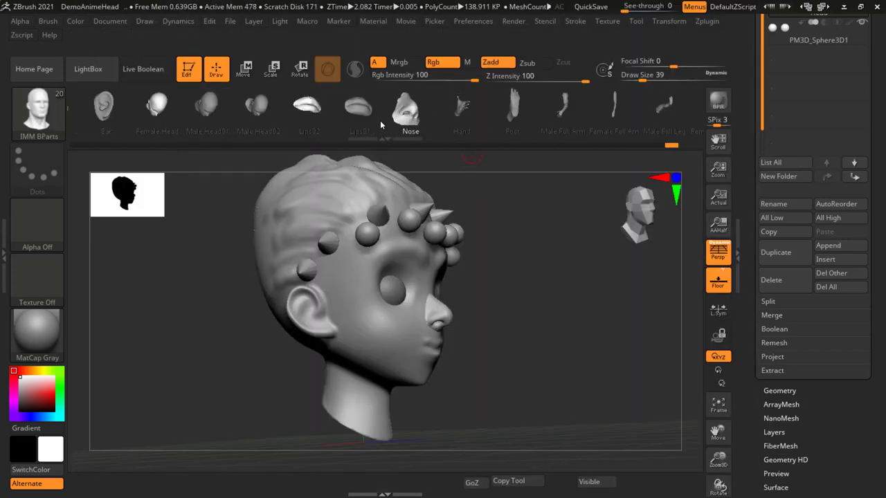
left_click(38, 110)
left_click(38, 112)
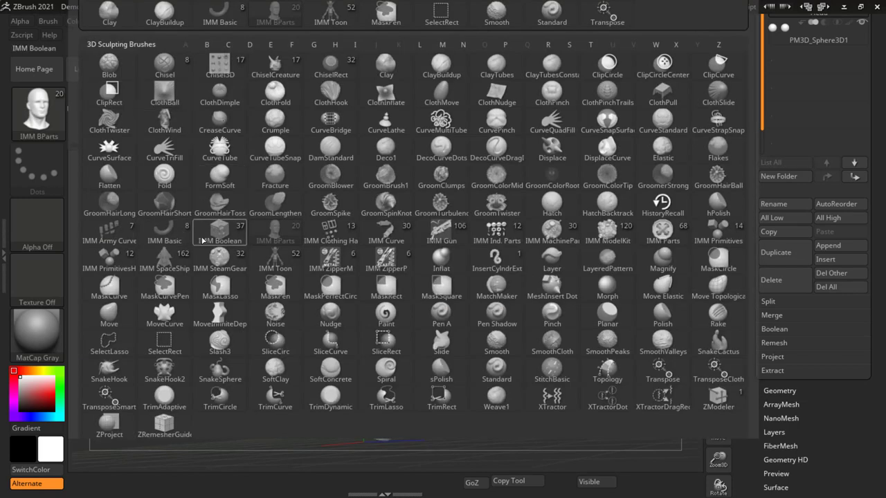
left_click(166, 234)
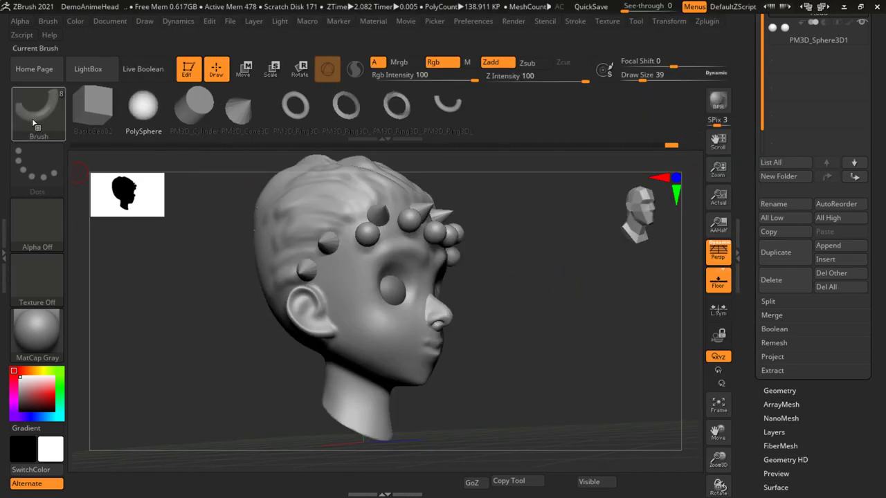
From a front view, append a Sphere3D mesh as a new subtool and select it
mouse_move(529, 297)
left_mouse_down()
mouse_move(537, 308)
mouse_move(561, 310)
left_mouse_up()
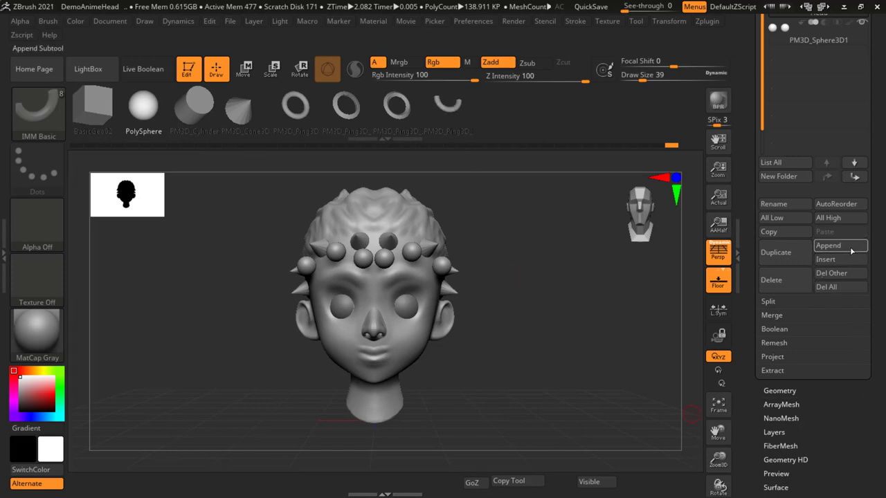
left_click(818, 247)
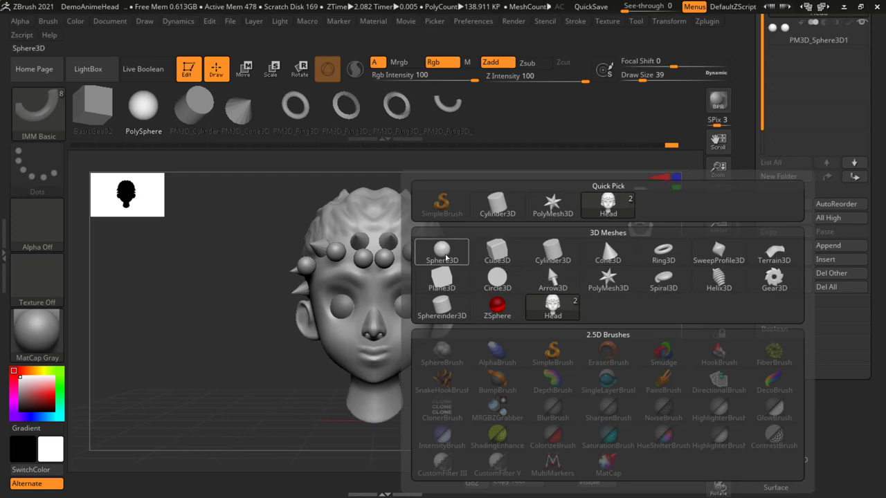
left_click(441, 250)
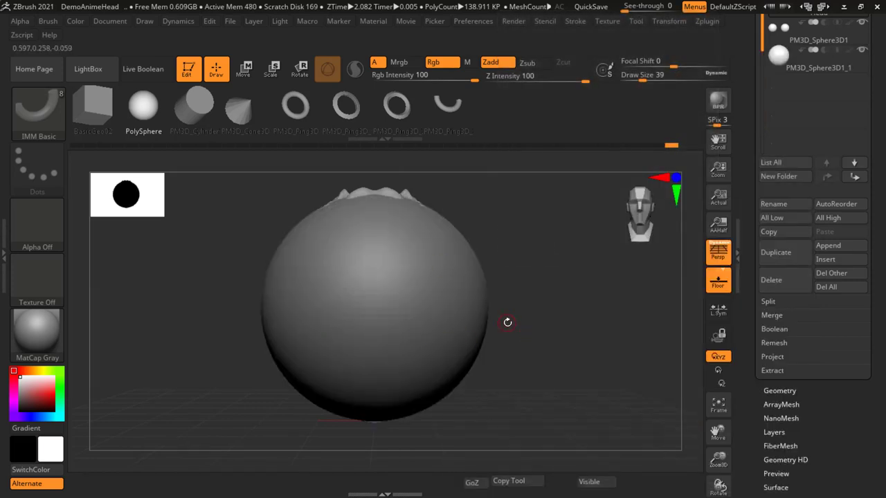
left_click(444, 333, "alt")
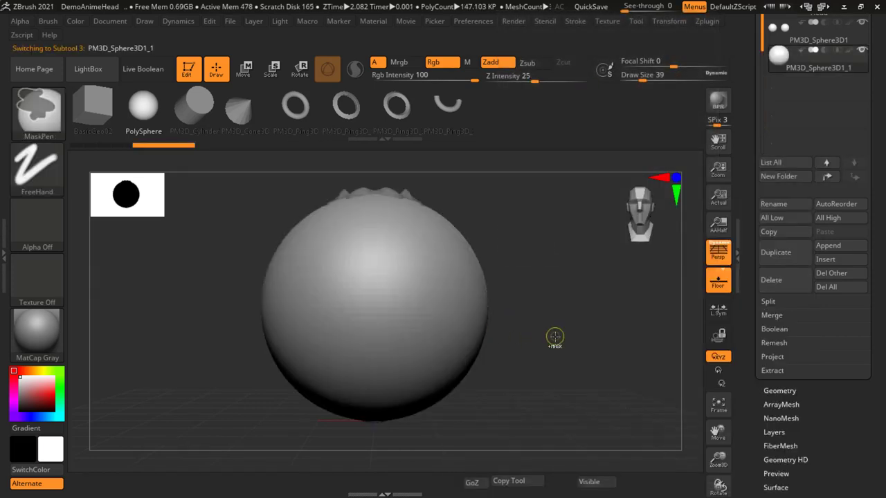
Use the W gizmo to drop the sphere below the head, shrink it, and flatten it upright
right_click_drag(554, 336, 514, 336, "ctrl")
key("w")
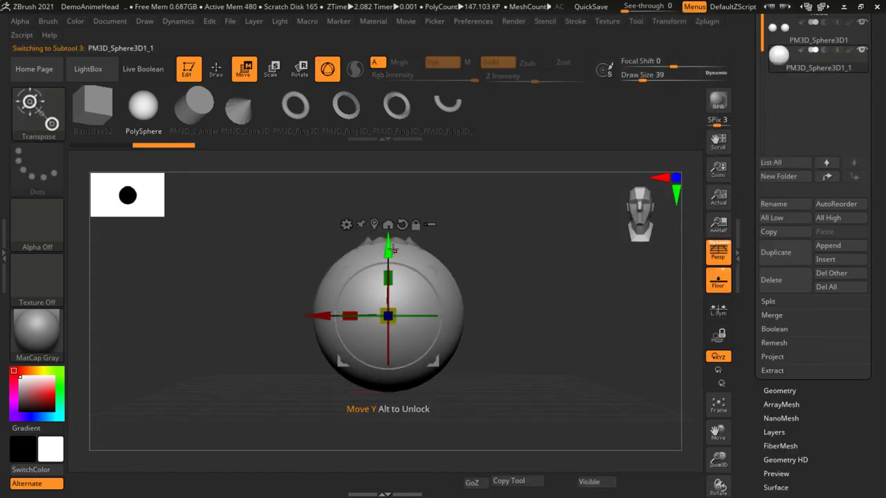
mouse_move(389, 245)
left_mouse_down()
mouse_move(490, 402)
mouse_move(551, 274)
left_mouse_up()
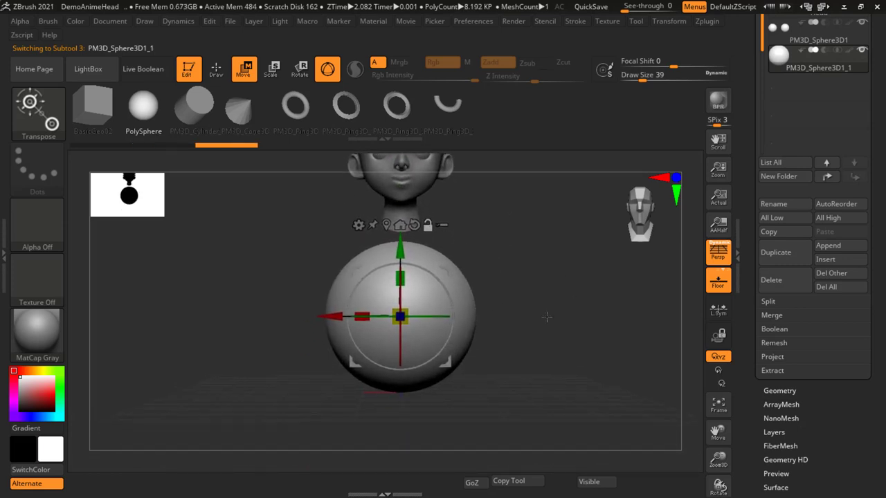
left_click_drag(400, 316, 370, 285)
left_click_drag(470, 318, 517, 321)
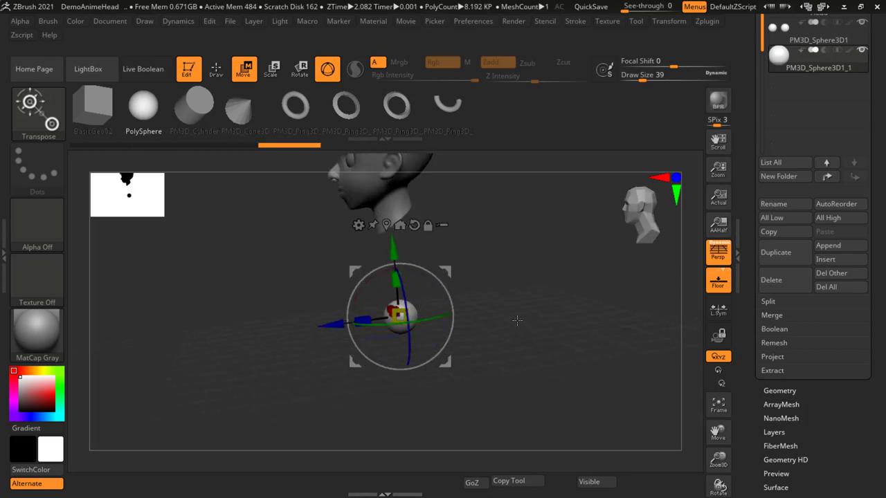
key("ctrl+z")
key("ctrl+z")
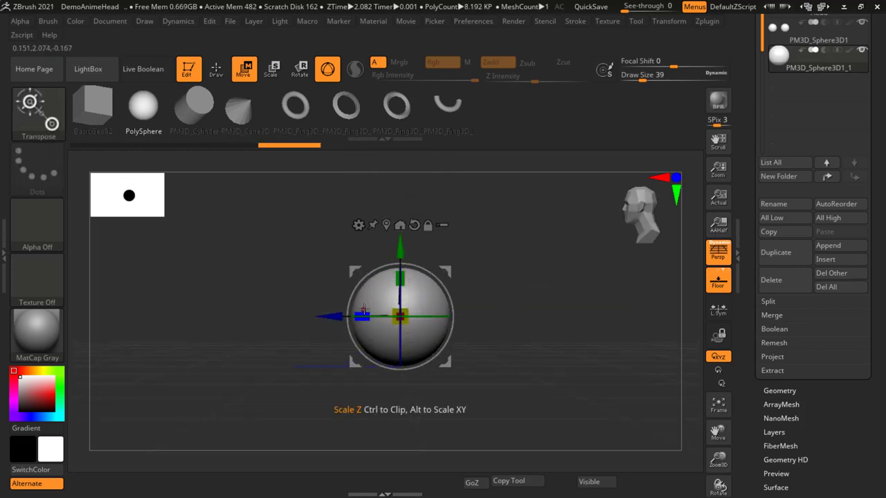
left_click_drag(362, 315, 387, 317)
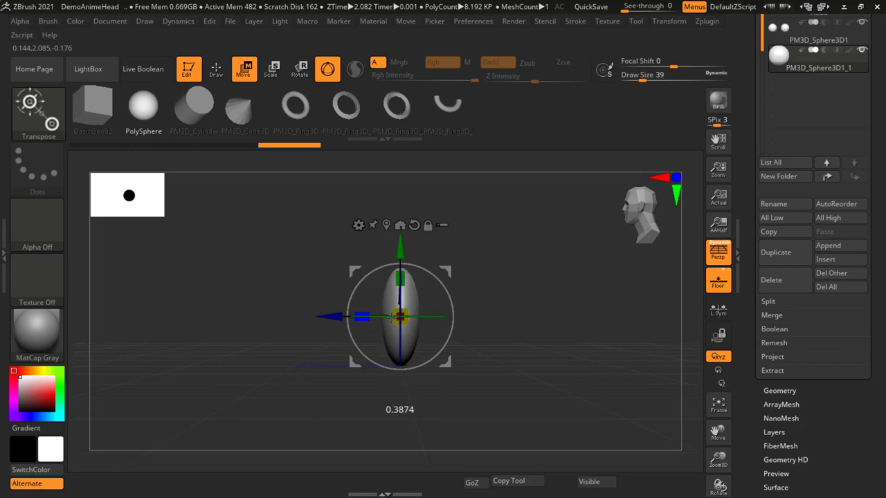
Select the Move brush (B-M-V) and enlarge its draw size
key("b")
key("m")
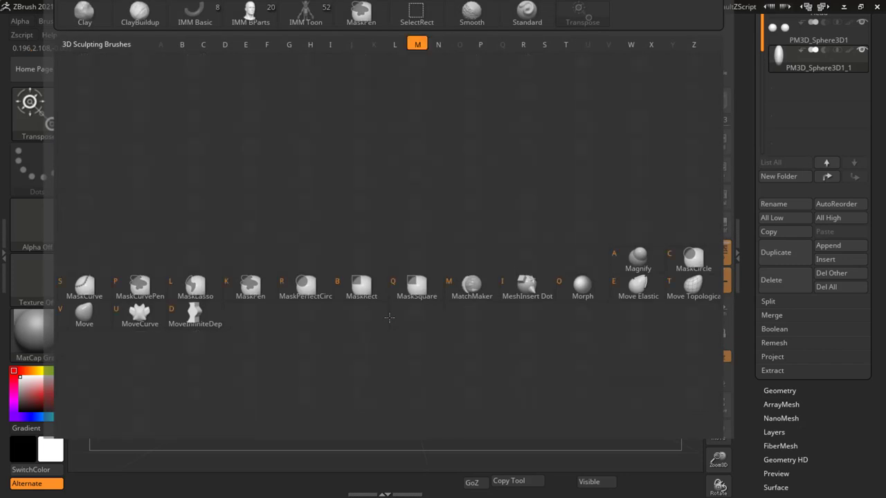
key("v")
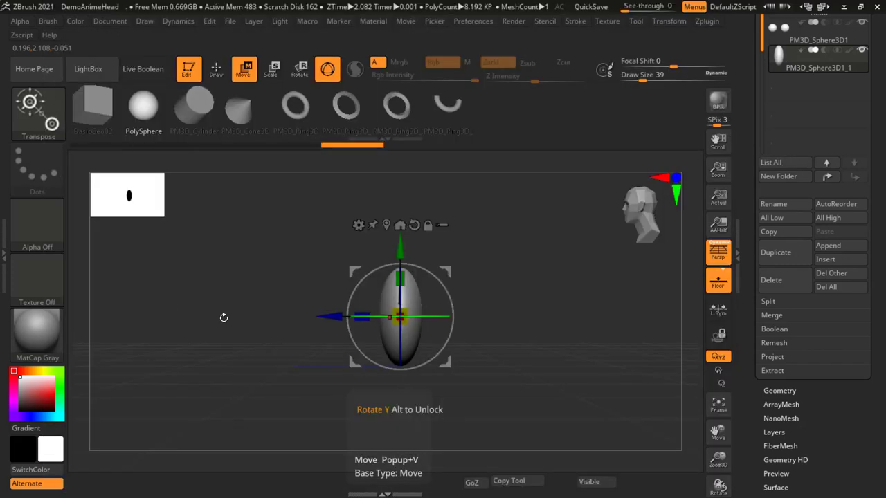
key("s")
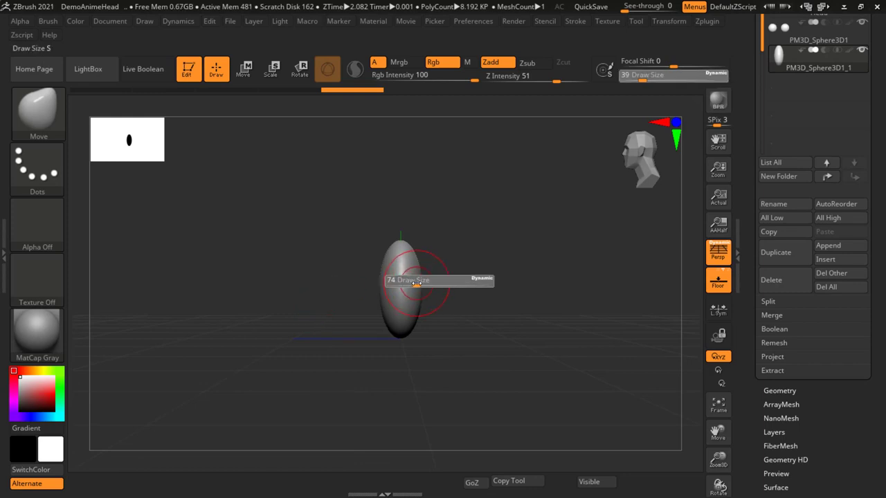
mouse_move(415, 283)
left_mouse_down()
mouse_move(417, 262)
mouse_move(349, 250)
left_mouse_up()
key("s")
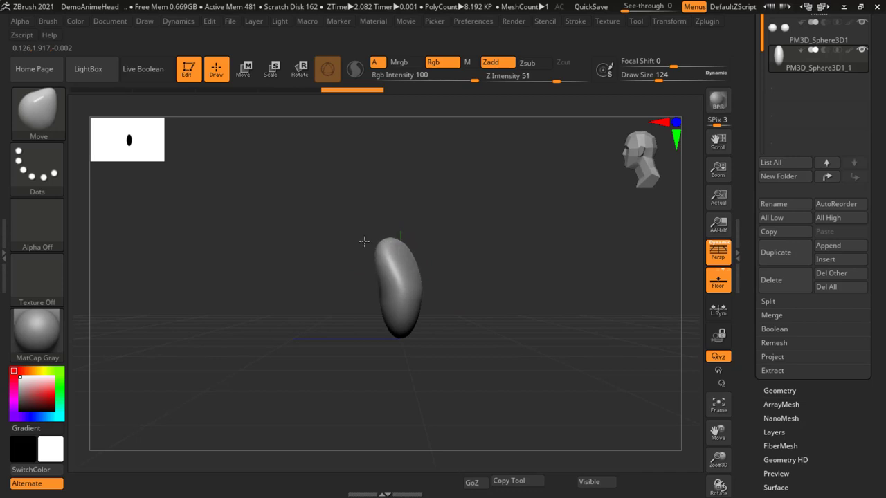
Pull the ellipsoid's top into a boomerang bend, undoing the first attempts
key("ctrl+z")
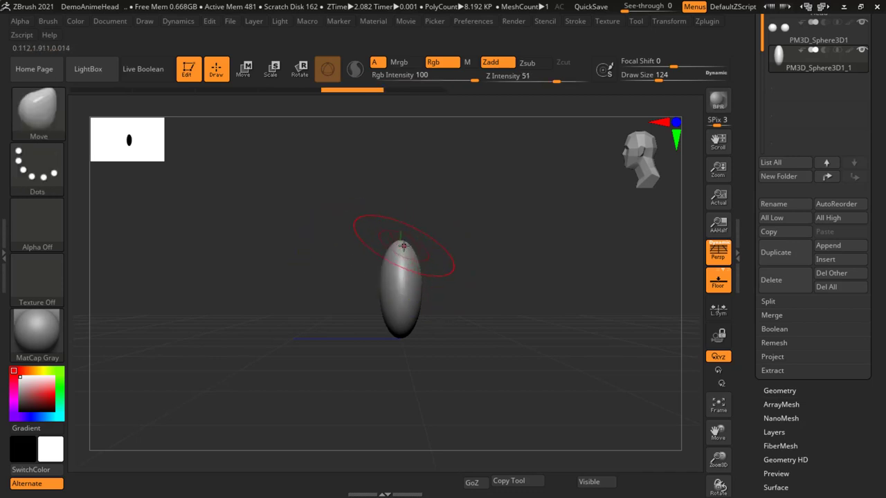
left_click_drag(398, 242, 352, 253)
left_click_drag(477, 228, 524, 268)
key("ctrl+z")
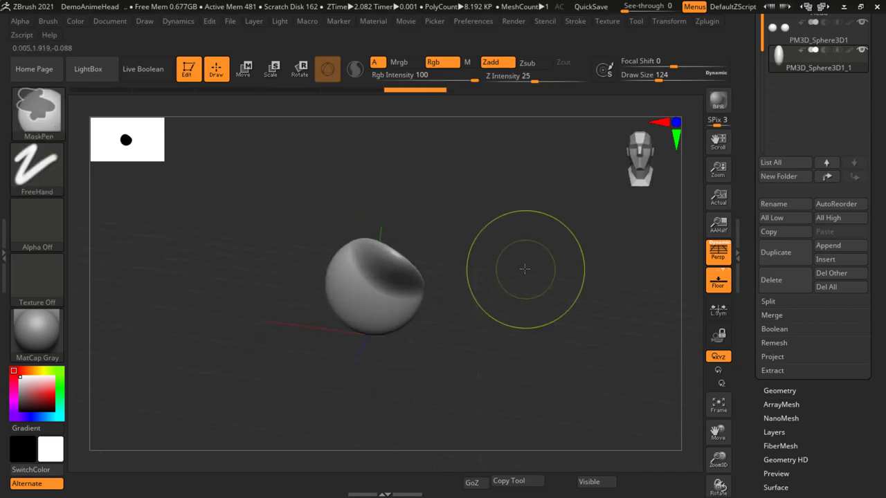
key("ctrl+z")
key("ctrl+z")
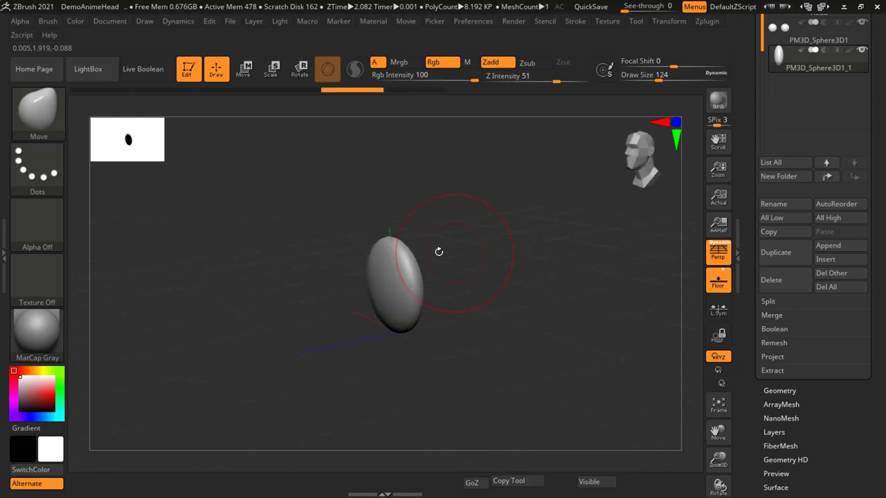
left_click_drag(384, 240, 294, 271)
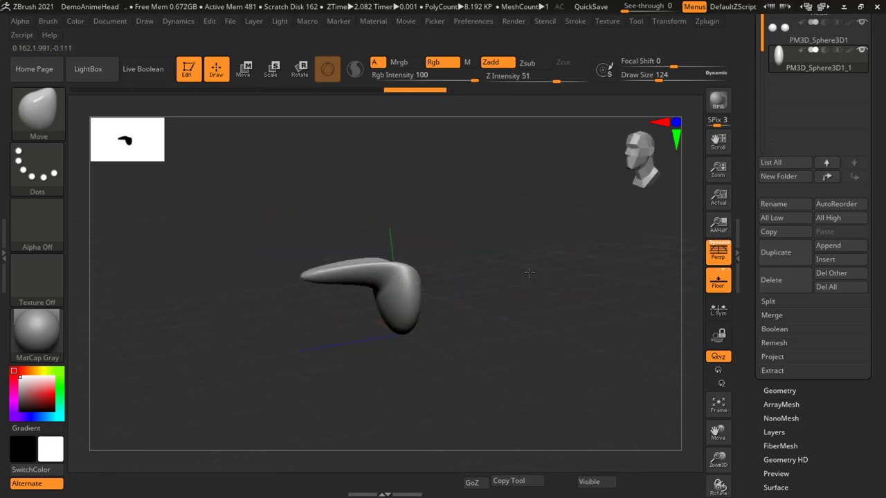
mouse_move(484, 277)
left_mouse_down()
mouse_move(535, 288)
mouse_move(450, 321)
left_mouse_up()
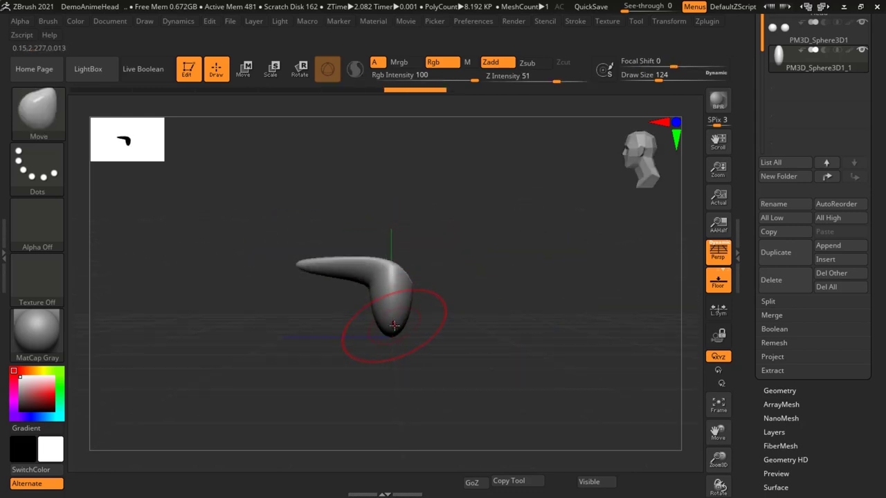
mouse_move(394, 339)
left_mouse_down()
mouse_move(408, 380)
mouse_move(419, 348)
left_mouse_up()
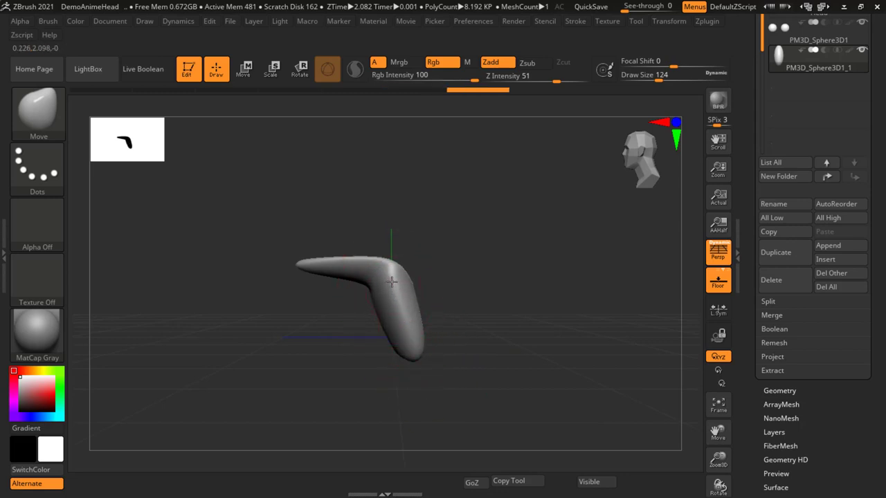
Smooth the inner curve of the bend and orbit to check the shape
key("shift")
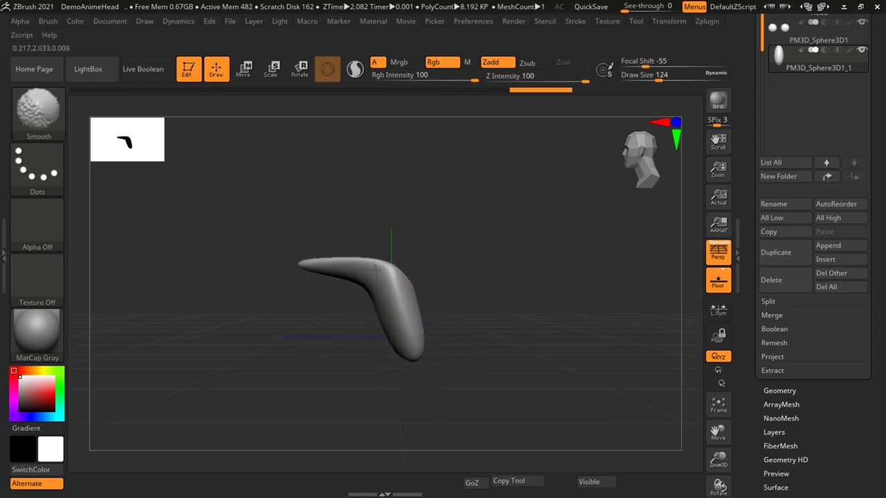
left_click_drag(364, 293, 356, 294, "shift")
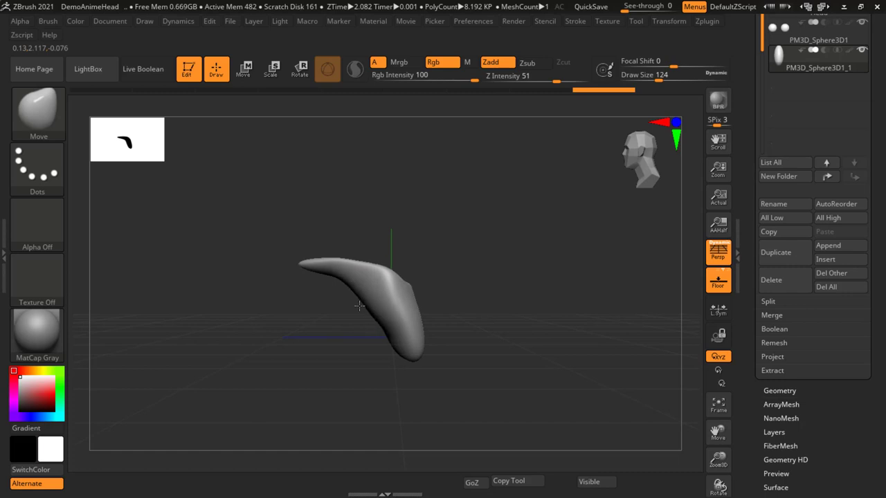
left_click_drag(436, 275, 443, 316)
left_click_drag(362, 259, 357, 267, "shift")
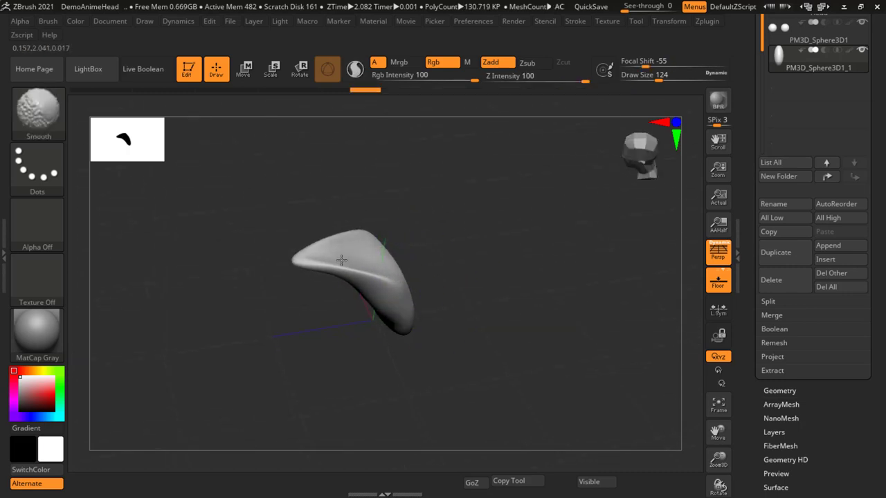
left_click_drag(429, 274, 439, 298)
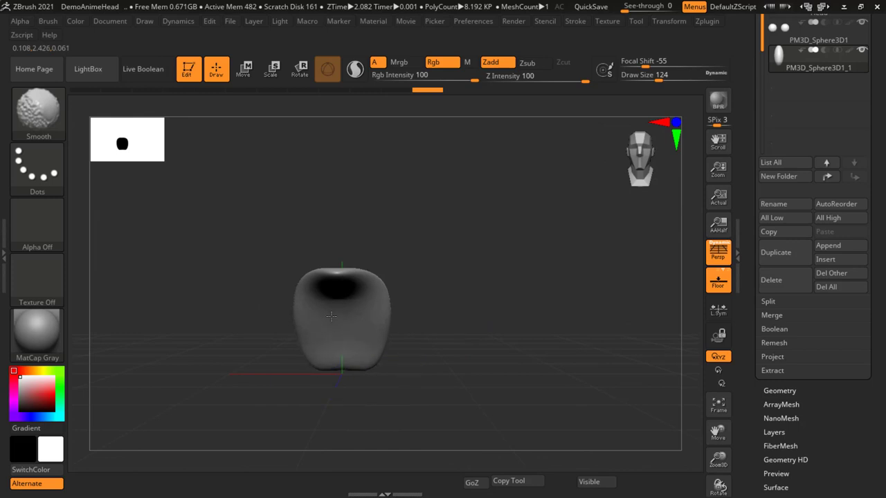
mouse_move(550, 346)
left_mouse_down()
mouse_move(503, 352)
mouse_move(533, 358)
mouse_move(535, 367)
mouse_move(418, 313)
mouse_move(478, 317)
mouse_move(479, 342)
mouse_move(455, 348)
mouse_move(526, 303)
mouse_move(530, 271)
mouse_move(544, 310)
mouse_move(489, 332)
mouse_move(445, 277)
mouse_move(574, 307)
left_mouse_up()
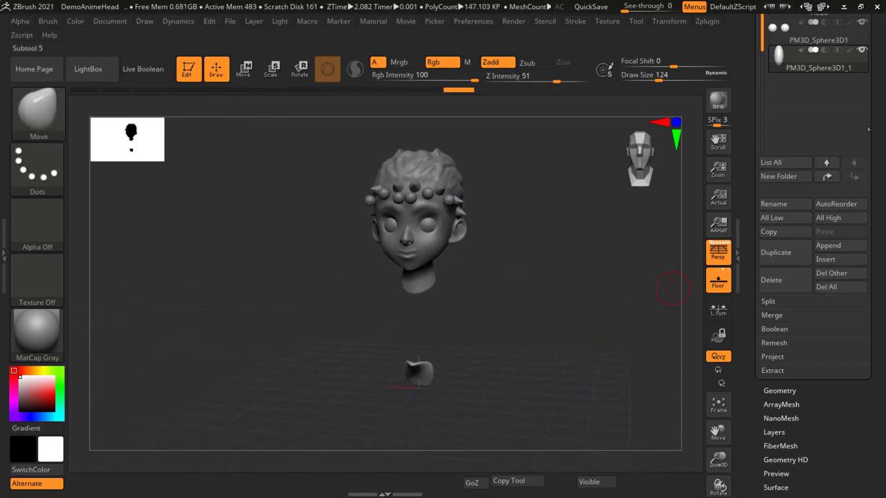
Hide the Head and PM3D_Sphere3D1 subtools, frame the bent mesh, and open the brush library
scroll(816, 207, "up", 3)
scroll(816, 208, "up", 3)
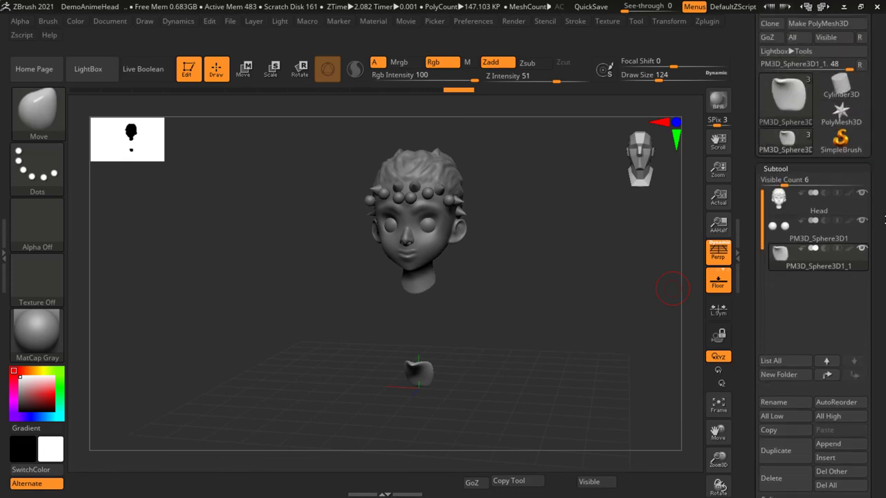
left_click(819, 227)
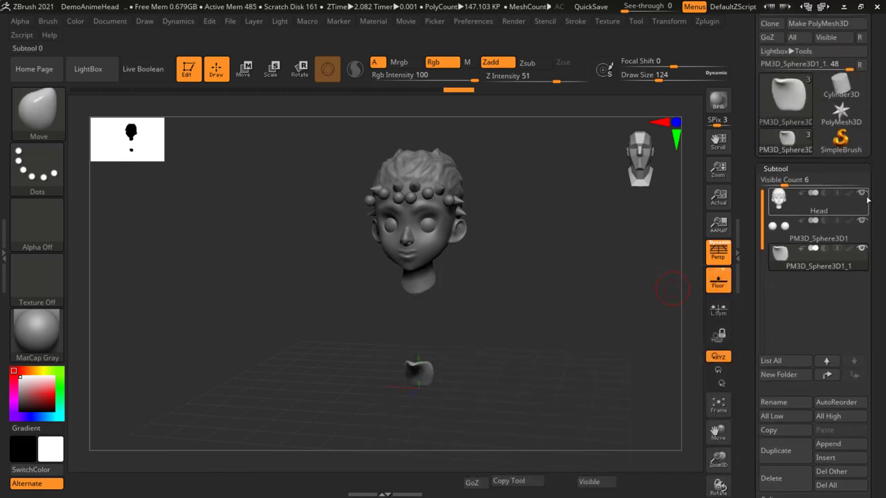
left_click(862, 193)
left_click(862, 222)
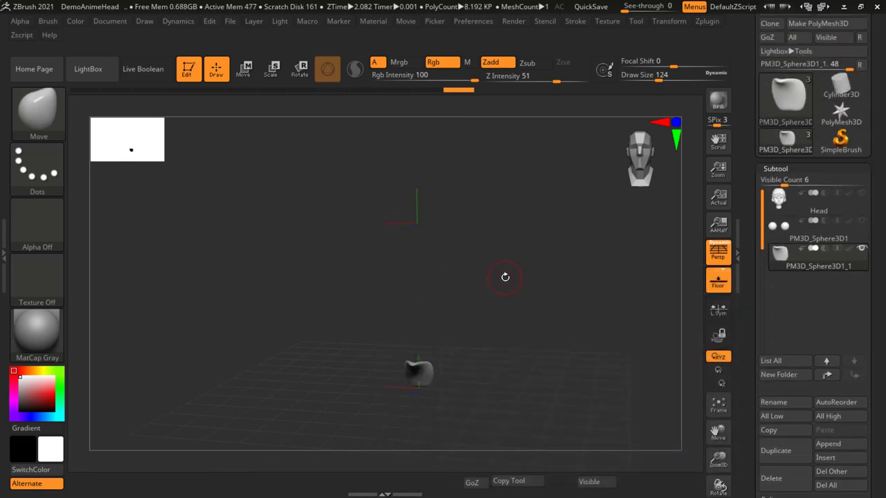
key("f")
mouse_move(542, 353)
left_mouse_down()
mouse_move(564, 306)
mouse_move(473, 317)
left_mouse_up()
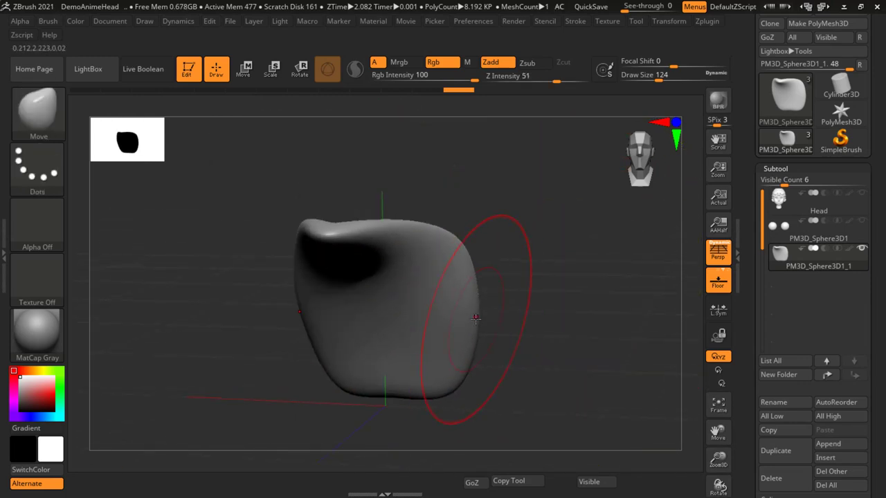
key("b")
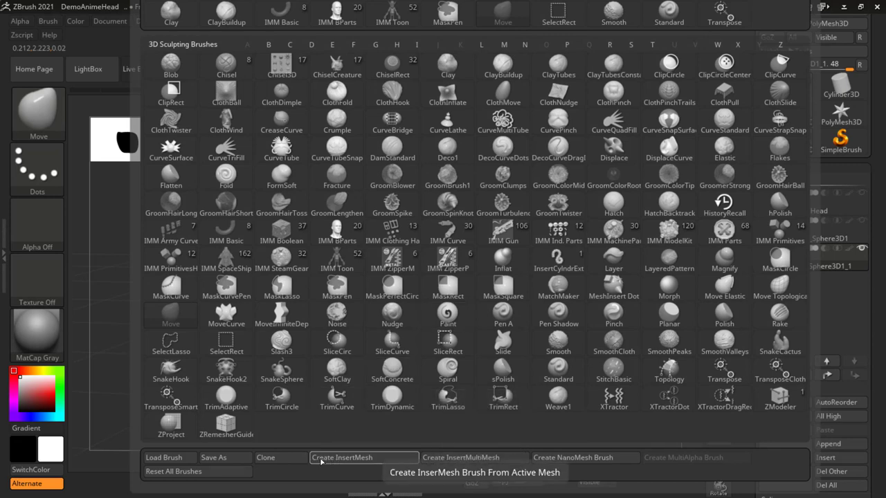
Make a brand-new InsertMesh brush from the bent mesh under Brush > Create
left_click(355, 460)
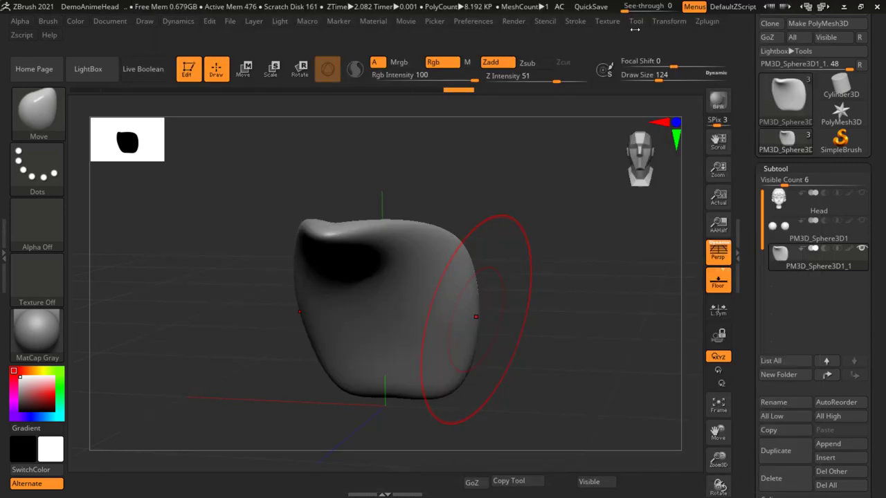
left_click(48, 22)
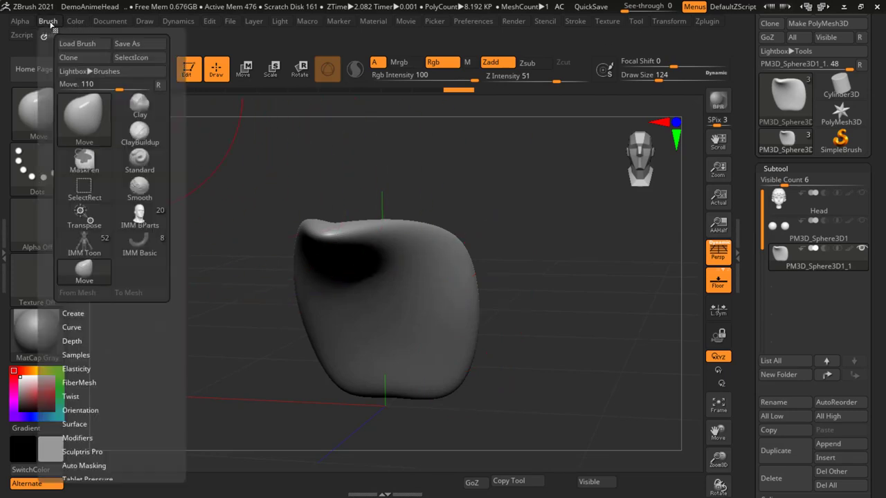
left_click(77, 313)
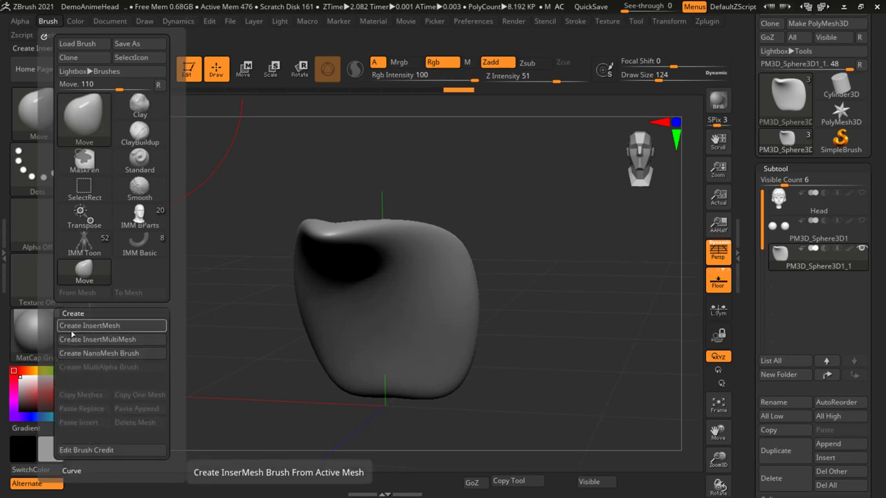
left_click(107, 327)
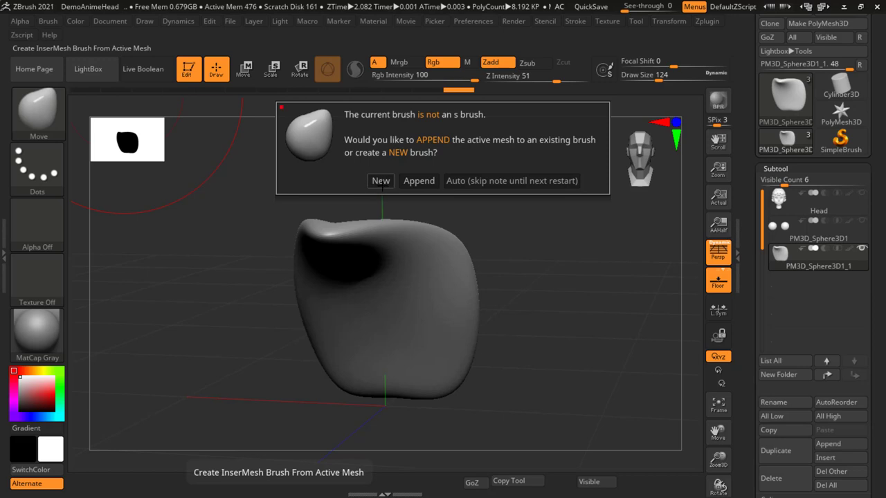
left_click(381, 181)
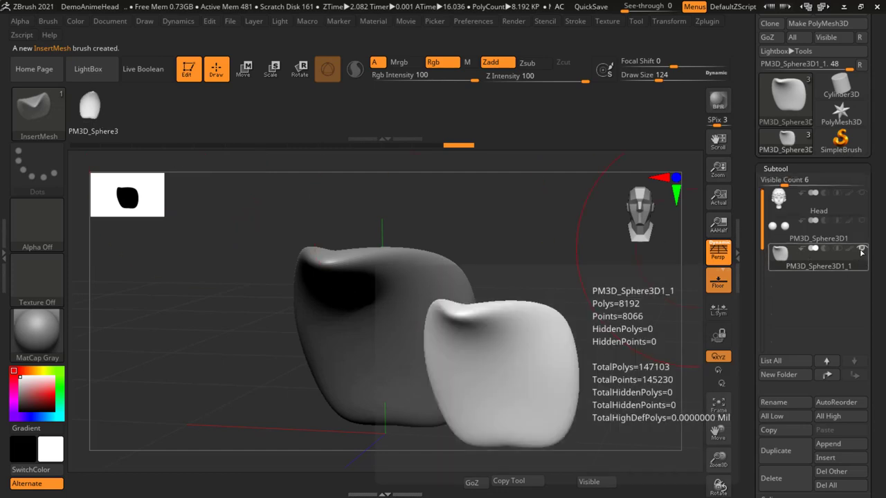
mouse_move(838, 225)
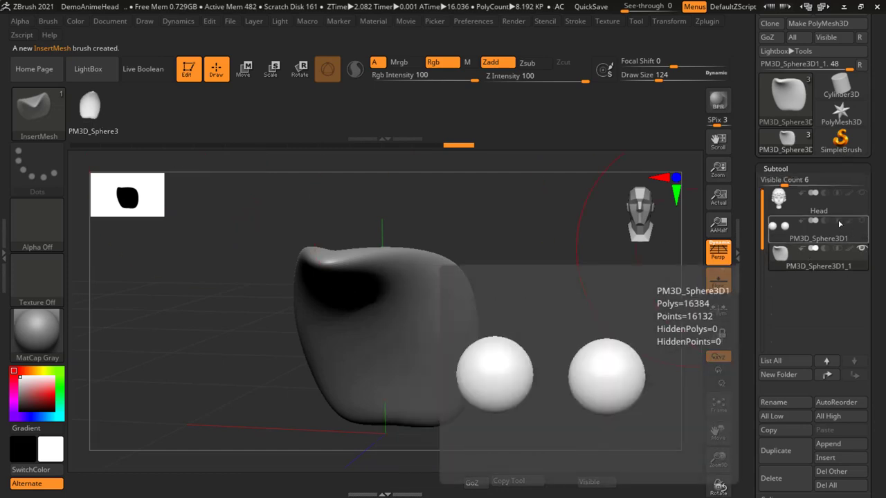
Activate the Head subtool and orbit and zoom to a full front view of it
left_click(835, 212)
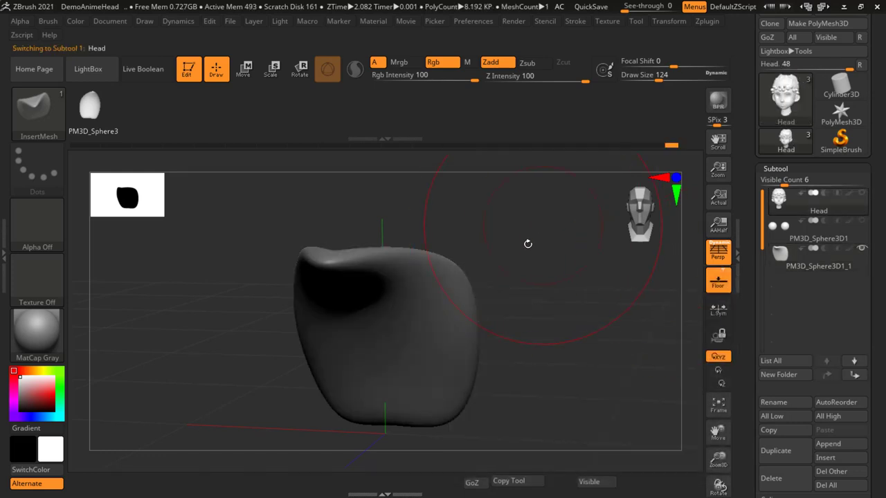
left_click(801, 148)
mouse_move(786, 98)
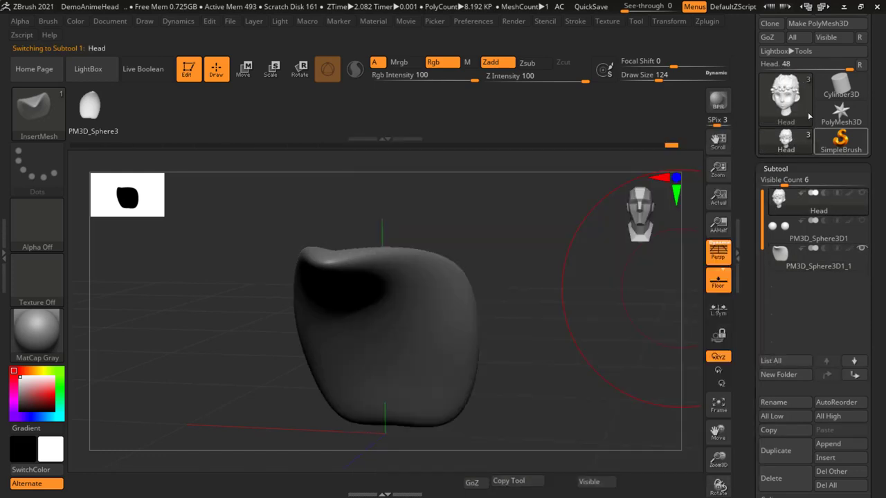
left_click(793, 100)
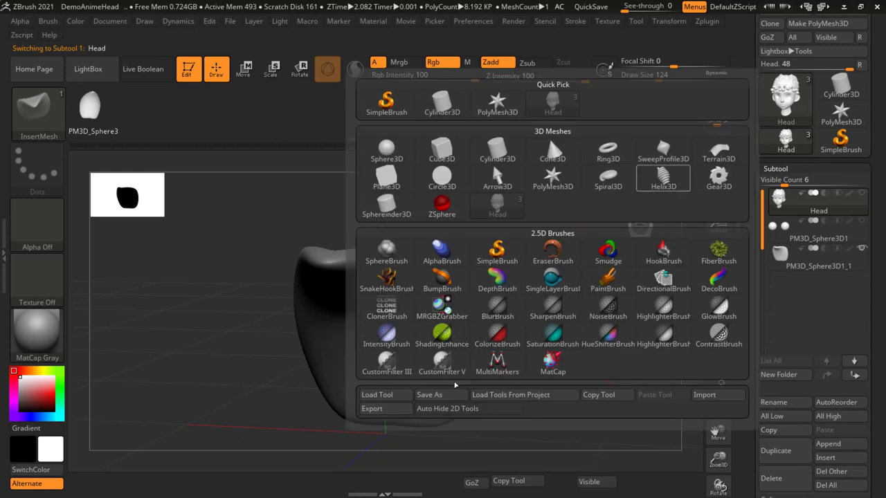
mouse_move(609, 304)
right_mouse_down()
mouse_move(587, 311)
mouse_move(476, 278)
right_mouse_up()
mouse_move(476, 279)
left_mouse_down()
mouse_move(482, 304)
mouse_move(579, 345)
left_mouse_up()
mouse_move(583, 346)
right_mouse_down("ctrl")
mouse_move(530, 348)
mouse_move(570, 311)
right_mouse_up("ctrl")
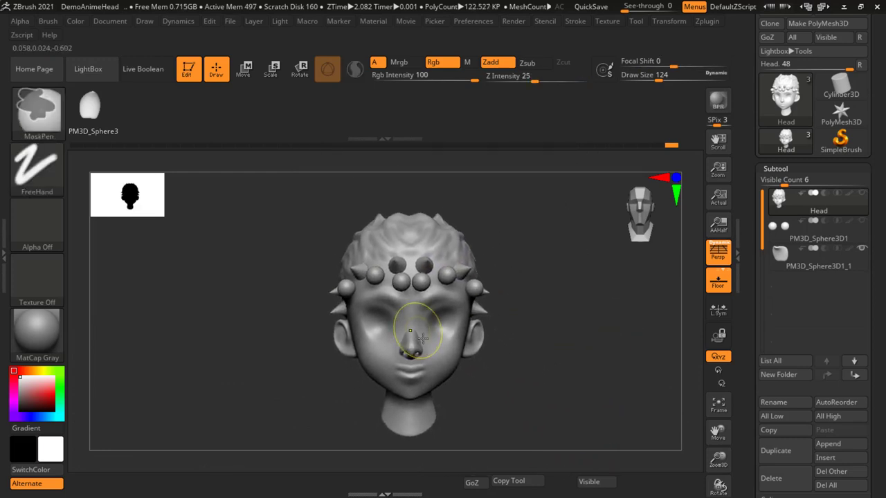
Tilt the head and insert a symmetric pair of horns on its top, then clear the mask
scroll(395, 316, "up", 3)
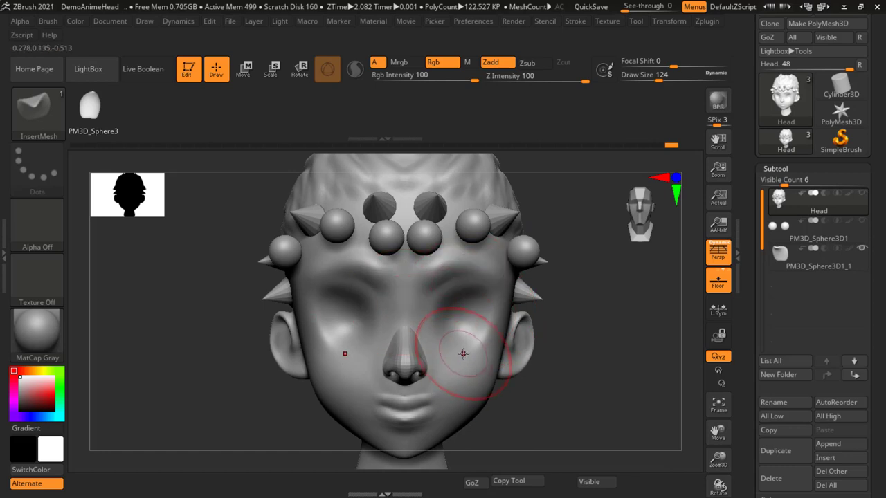
key("super")
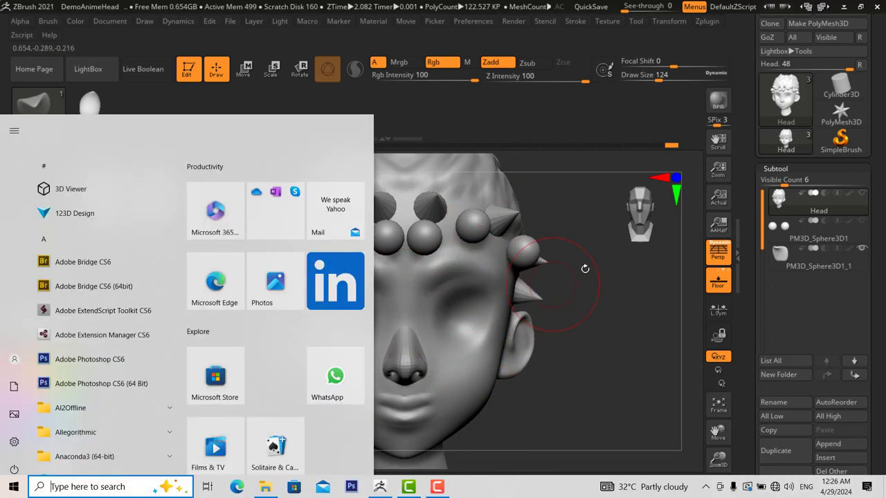
key("Escape")
left_click_drag(636, 287, 636, 325)
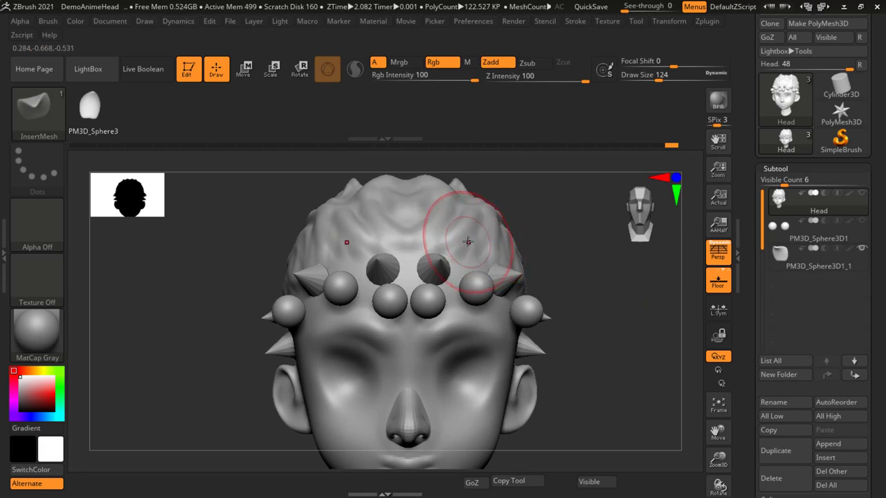
mouse_move(476, 230)
left_mouse_down()
mouse_move(476, 268)
mouse_move(468, 268)
mouse_move(487, 284)
left_mouse_up()
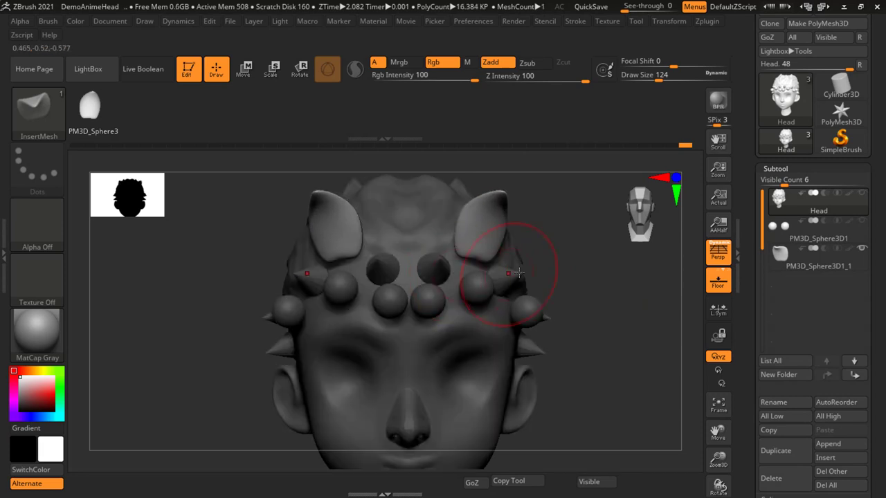
key("ctrl")
mouse_move(582, 302)
left_mouse_down("ctrl")
mouse_move(569, 293)
mouse_move(307, 309)
left_mouse_up("ctrl")
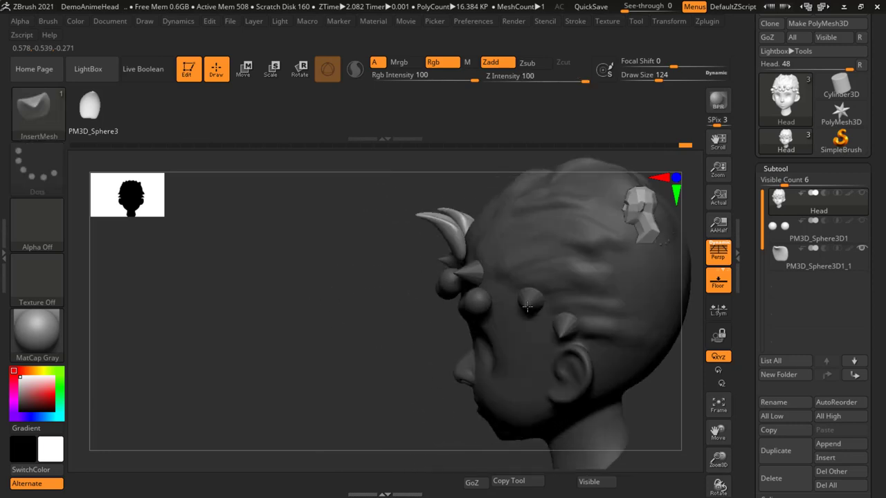
Tilt the horns forward and scale them up with the Transpose gizmo
key("e")
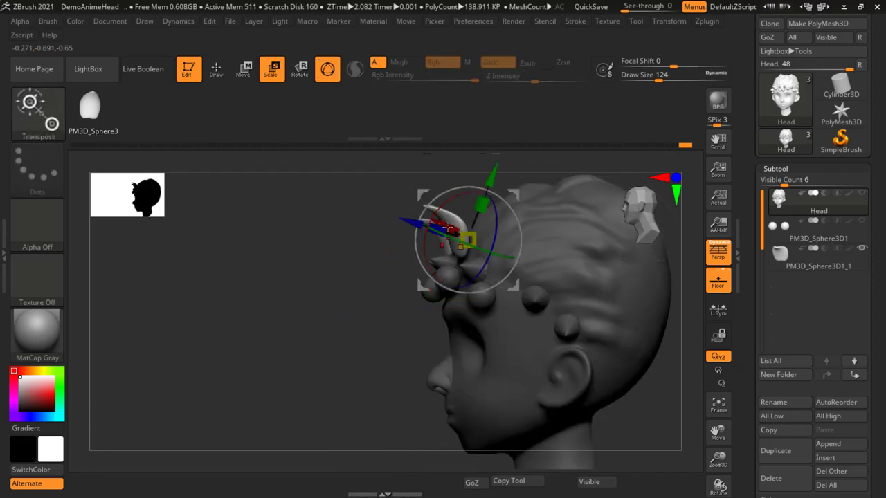
mouse_move(448, 200)
left_mouse_down()
mouse_move(398, 260)
mouse_move(435, 244)
left_mouse_up()
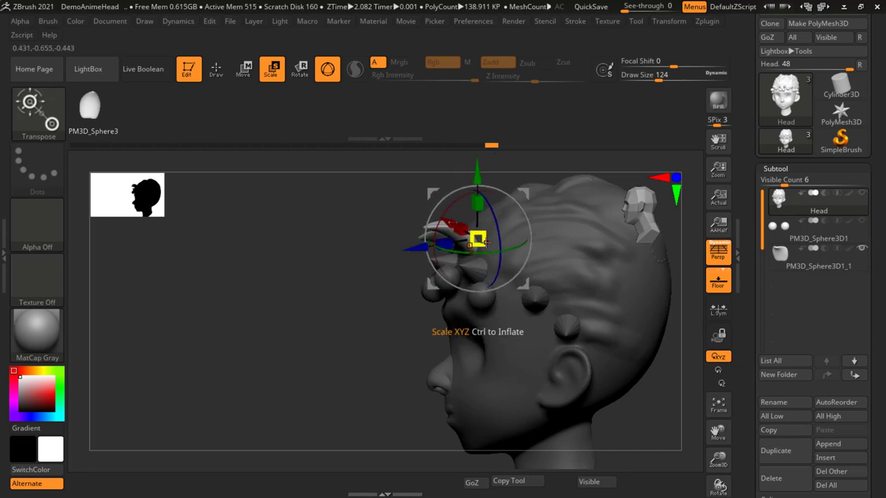
left_click_drag(486, 241, 419, 247)
left_click_drag(357, 277, 557, 326, "shift")
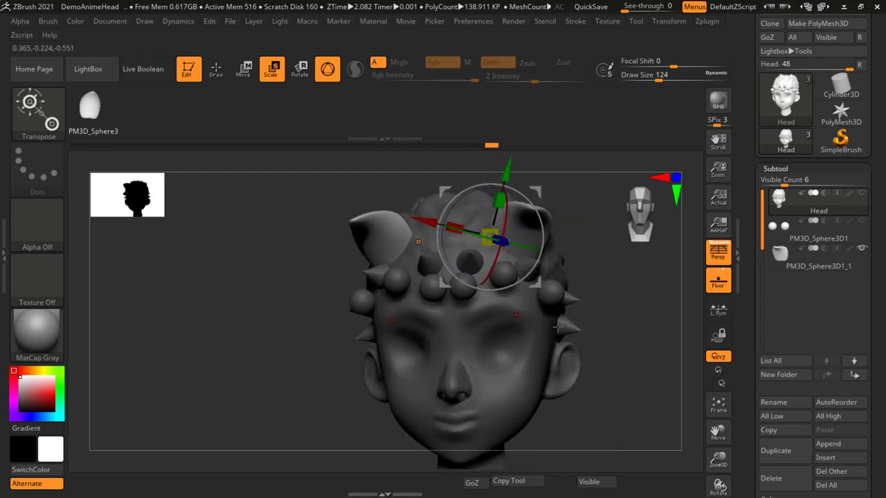
mouse_move(645, 339)
left_mouse_down("shift")
mouse_move(641, 319)
mouse_move(599, 326)
mouse_move(583, 371)
mouse_move(579, 330)
left_mouse_up("shift")
Return to Draw mode with the IMM brush and zoom out to see the whole head
key("q")
key("b")
key("i")
key("m")
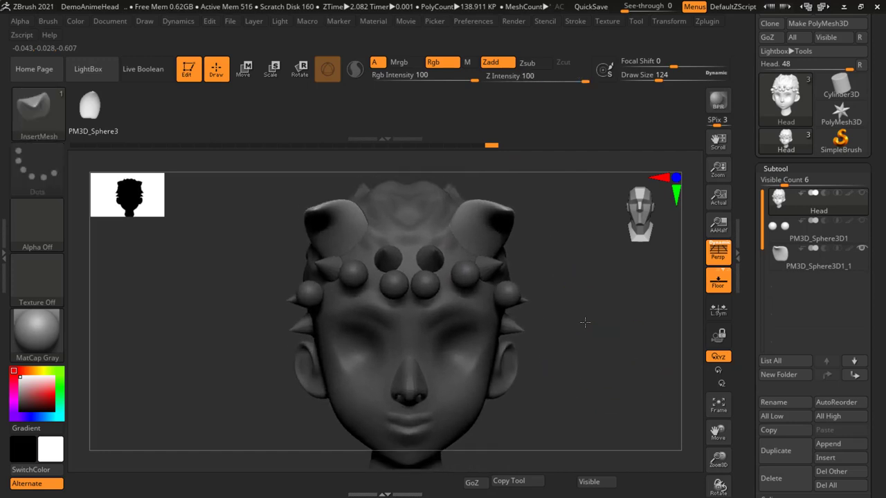
left_click_drag(583, 328, 570, 325)
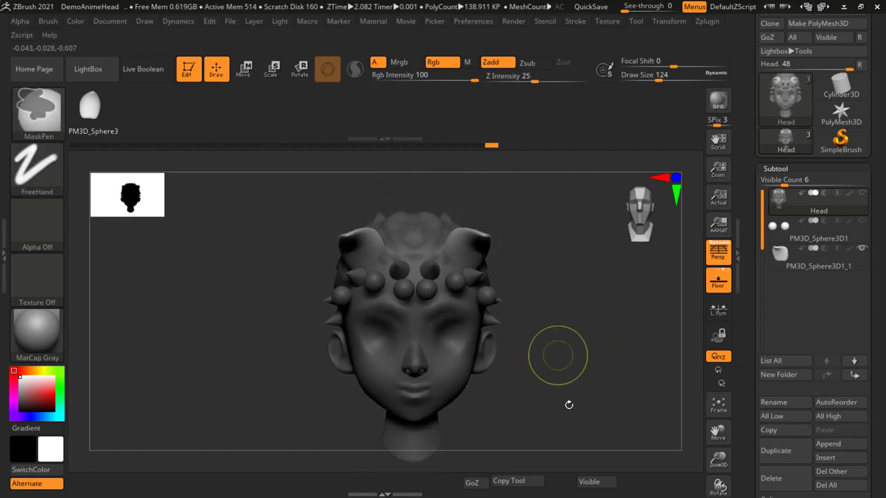
right_click_drag(570, 325, 717, 337, "ctrl")
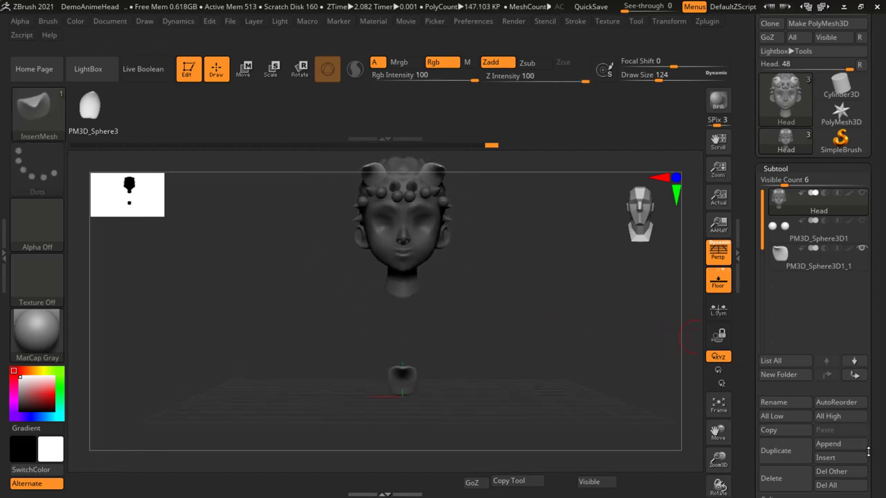
Append an Arrow3D subtool and move it down below the head with the gizmo
left_click(852, 449)
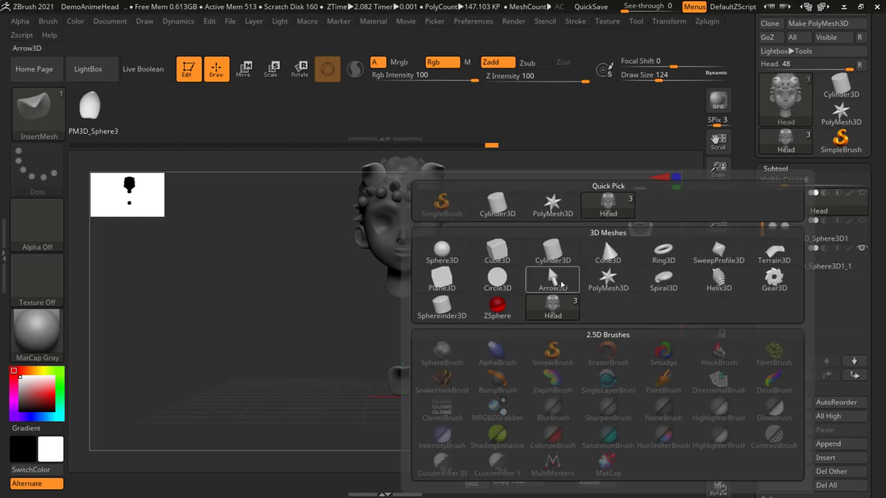
left_click(552, 278)
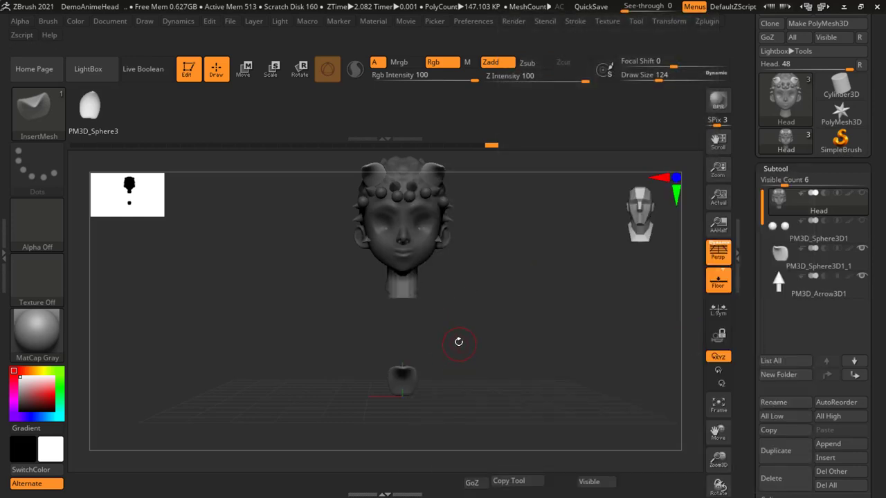
key("w")
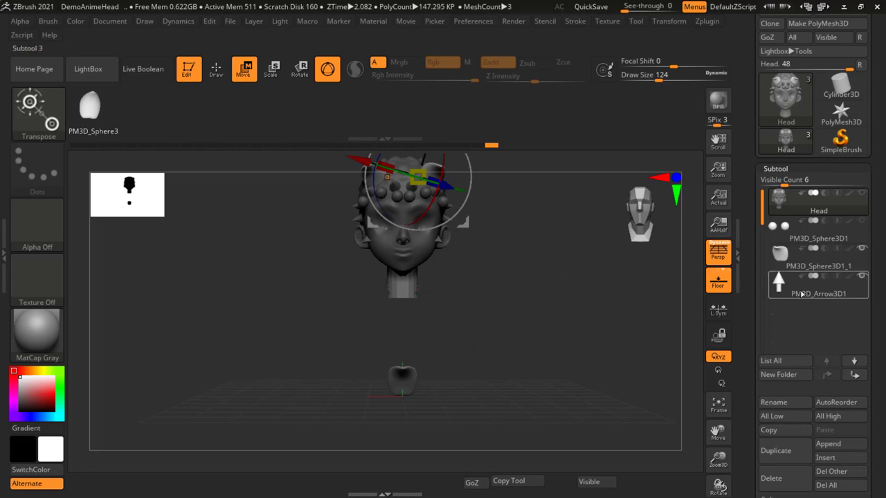
left_click(800, 294)
left_click_drag(403, 163, 402, 266)
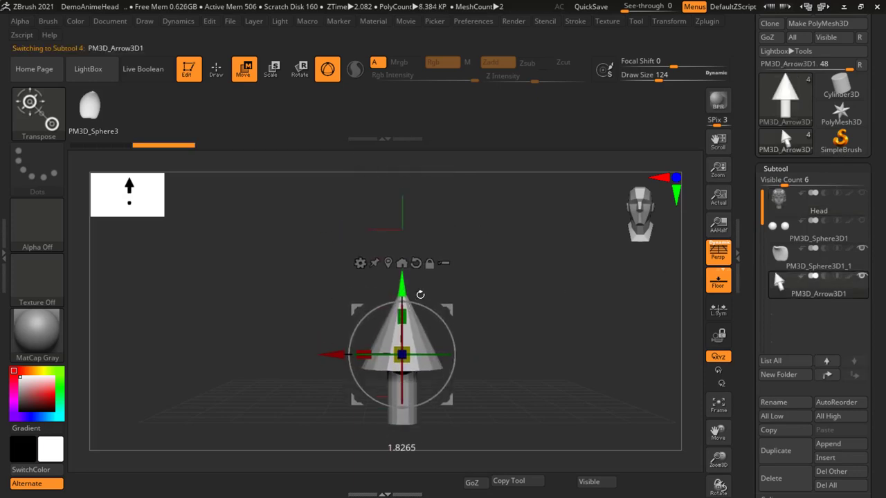
Show the Head beside the arrow, reframe the view around both, and return to Draw mode
left_click(861, 193)
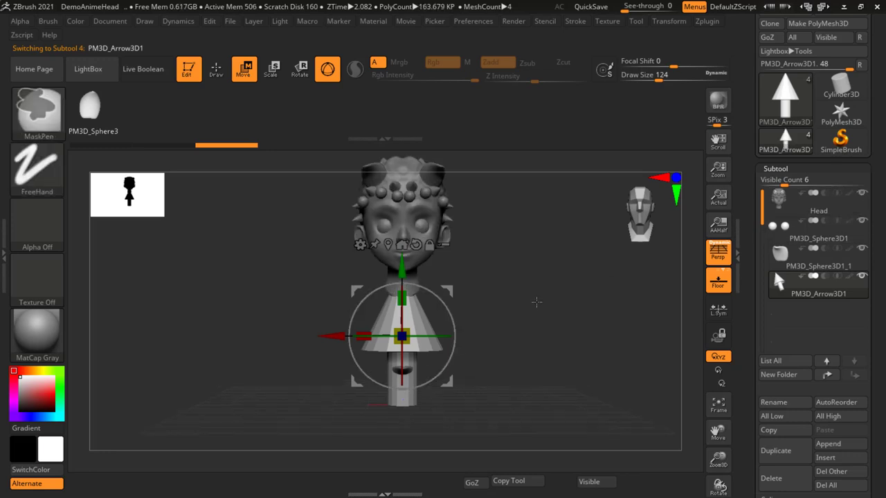
mouse_move(585, 327)
left_mouse_down()
mouse_move(413, 205)
mouse_move(413, 357)
left_mouse_up()
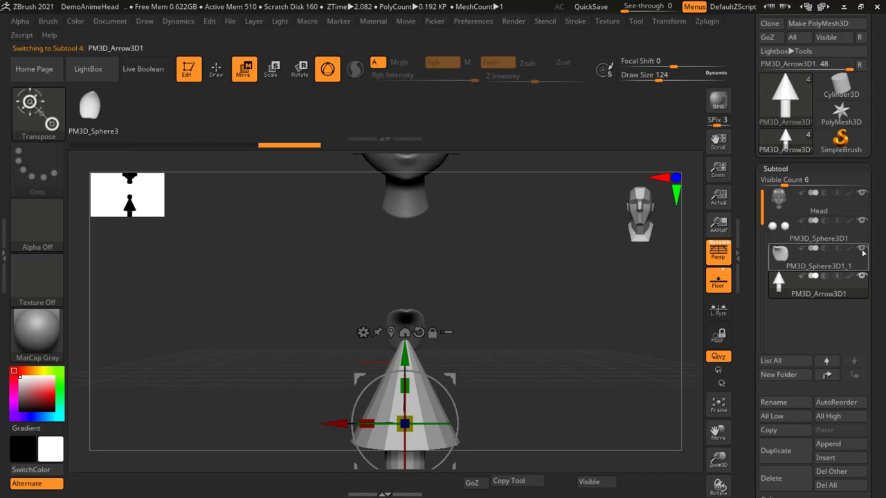
left_click(818, 203)
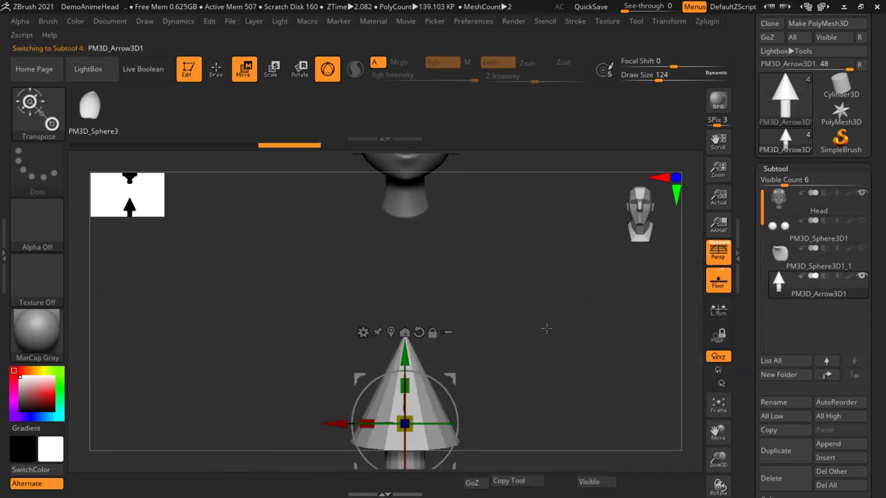
left_click_drag(546, 326, 562, 280, "alt")
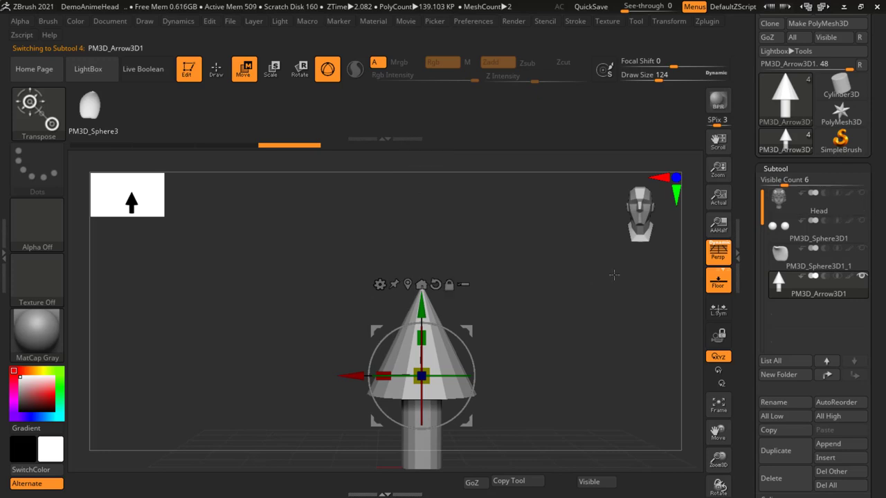
right_click_drag(580, 298, 537, 305, "ctrl")
left_click_drag(537, 304, 530, 265, "alt")
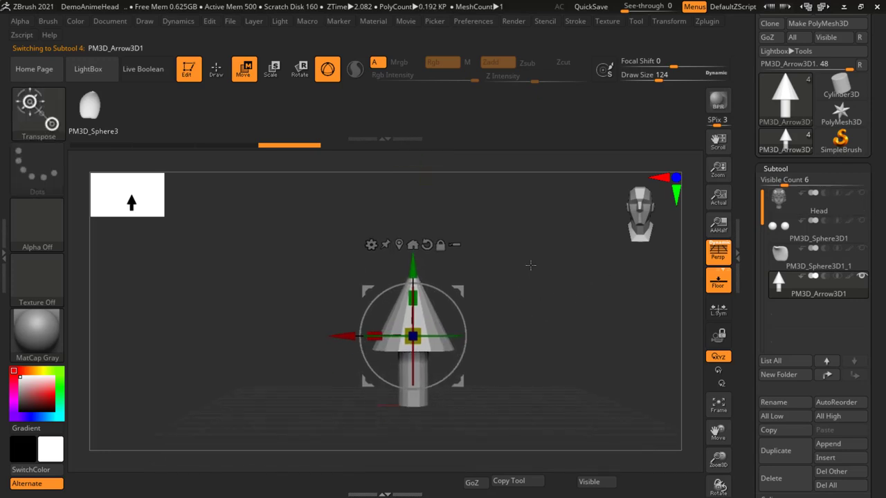
left_click_drag(533, 299, 554, 296)
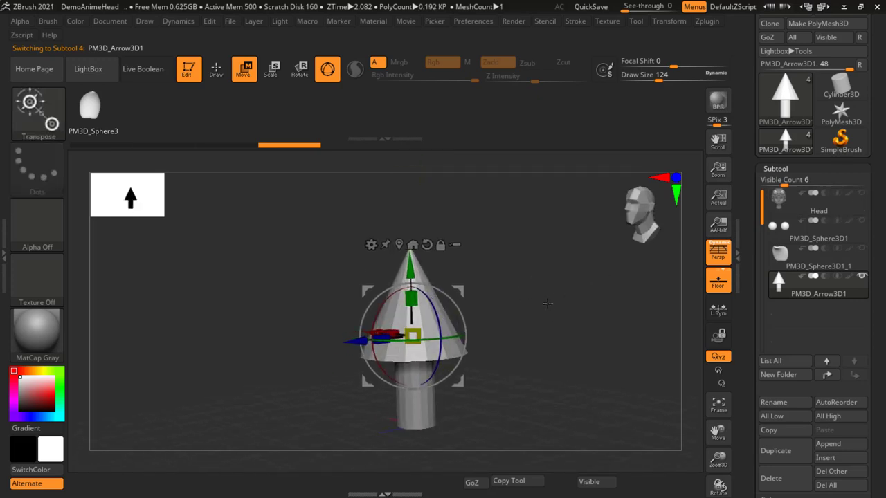
key("q")
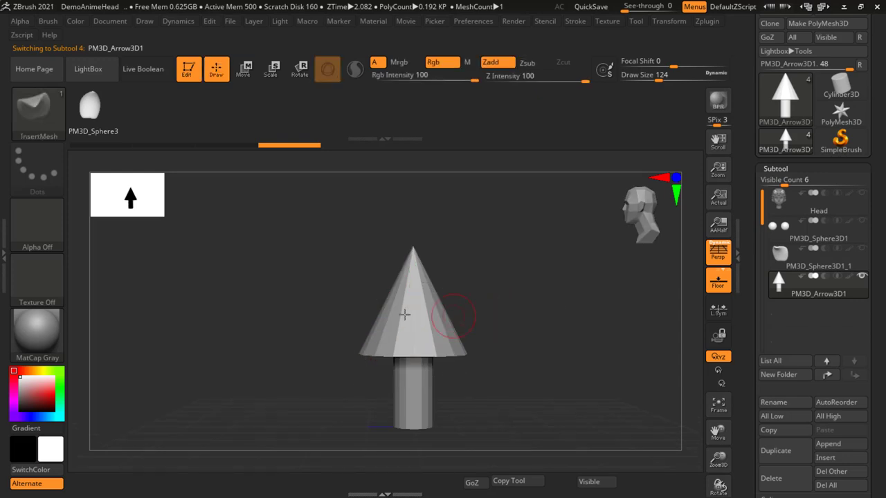
Smooth the arrow's cone tip flat into a mushroom cap, then bring up the brush palette
mouse_move(411, 263)
left_mouse_down("shift")
mouse_move(405, 289)
mouse_move(442, 390)
left_mouse_up("shift")
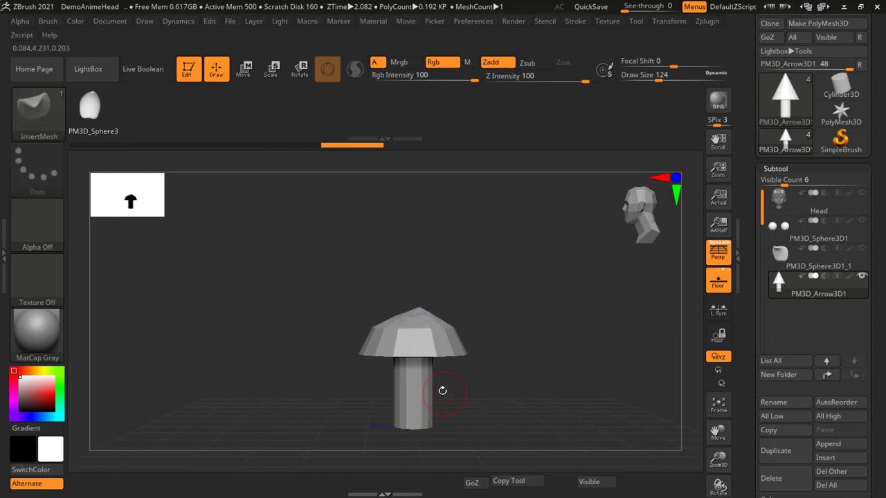
mouse_move(416, 335)
left_mouse_down("shift")
mouse_move(429, 321)
mouse_move(528, 328)
left_mouse_up("shift")
left_click_drag(447, 387, 521, 307)
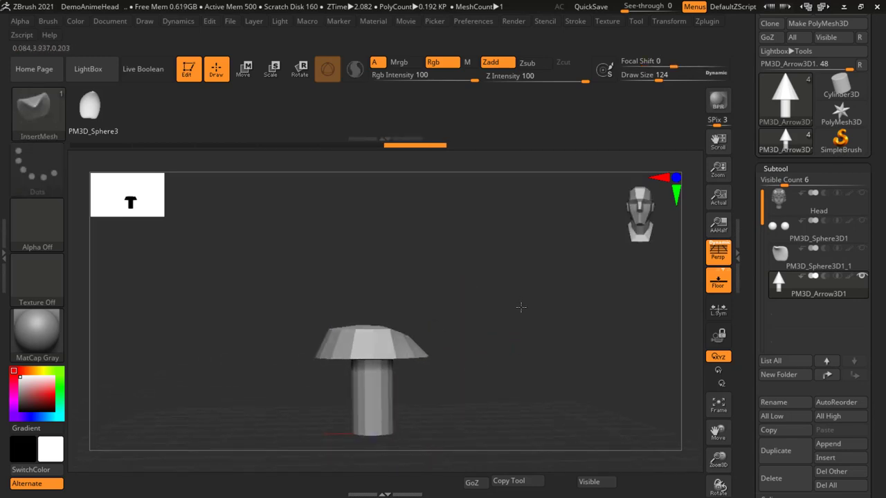
right_click_drag(521, 336, 494, 292, "ctrl")
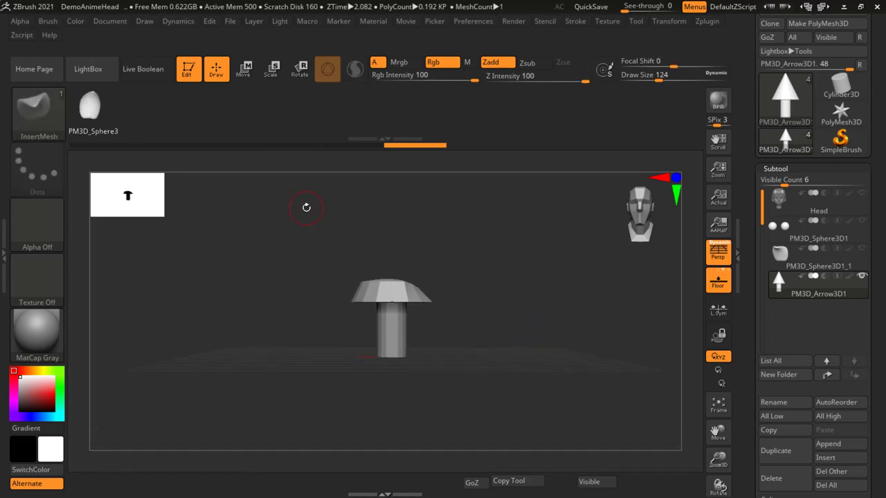
key("b")
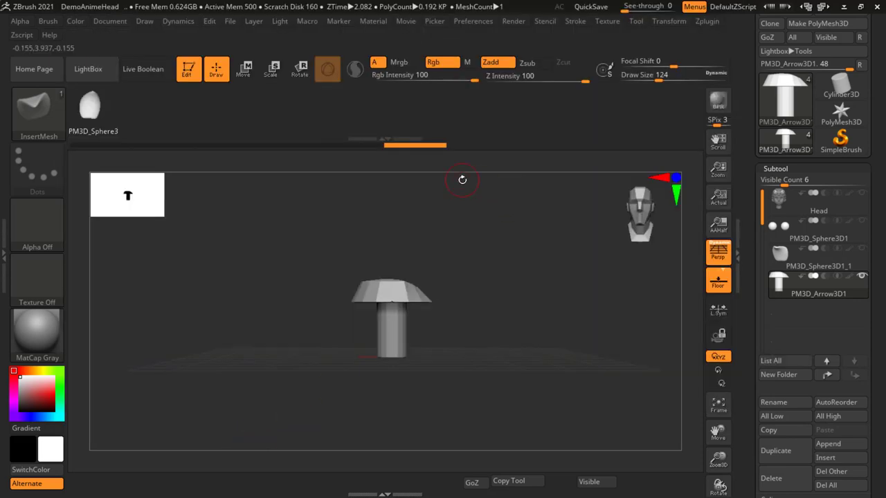
Append the mushroom-shaped arrow mesh to the current InsertMesh brush as its second mesh
key("b")
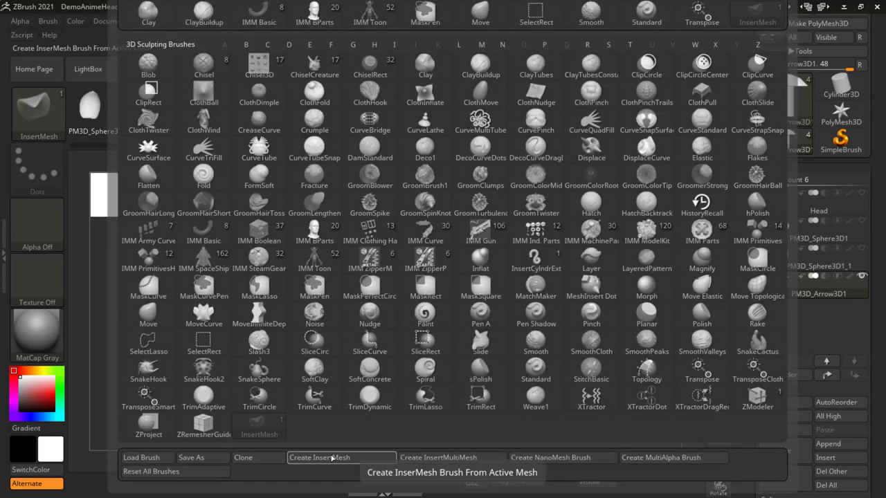
left_click(332, 458)
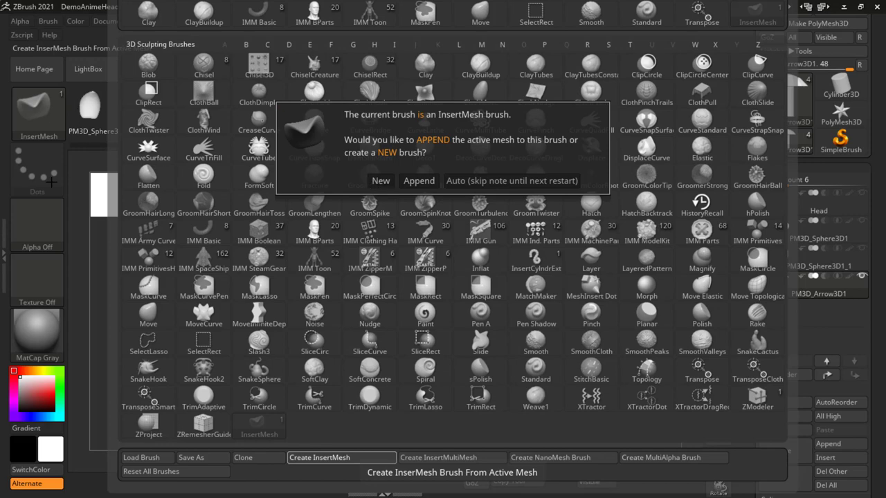
left_click(418, 181)
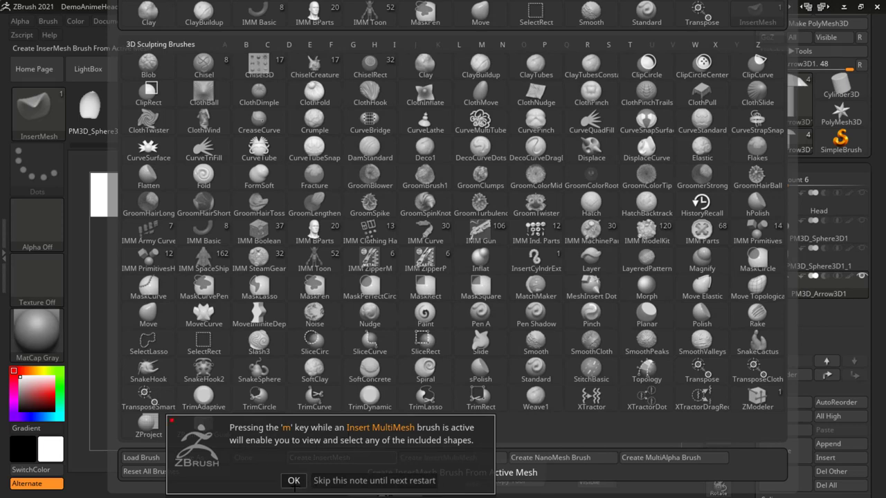
left_click(294, 481)
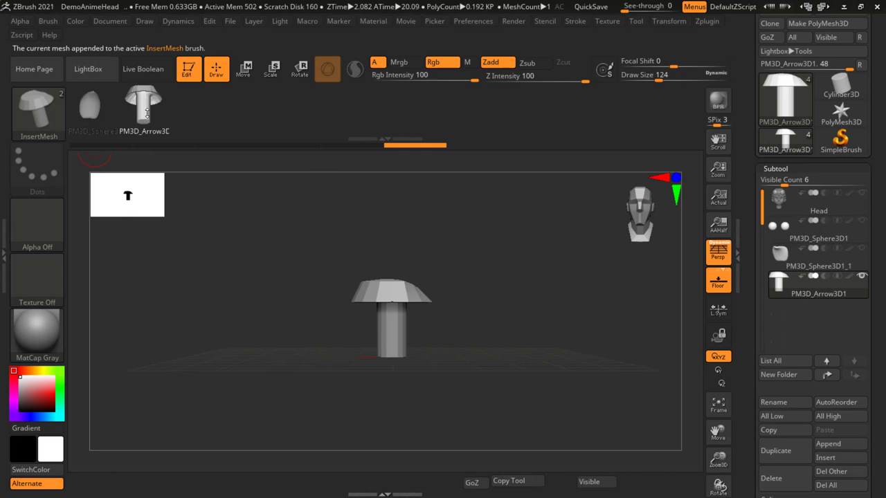
Select the Head subtool and insert the enlarged arrow mesh symmetrically on both cheeks
left_click(99, 108)
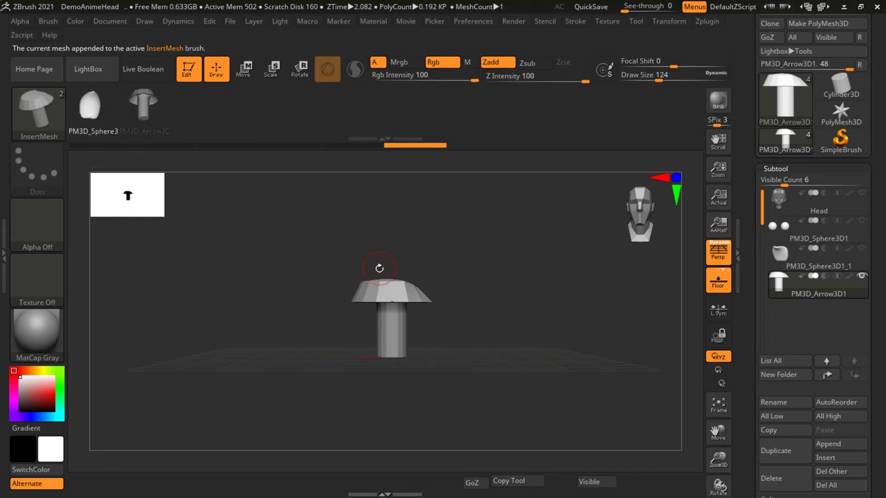
left_click(864, 204)
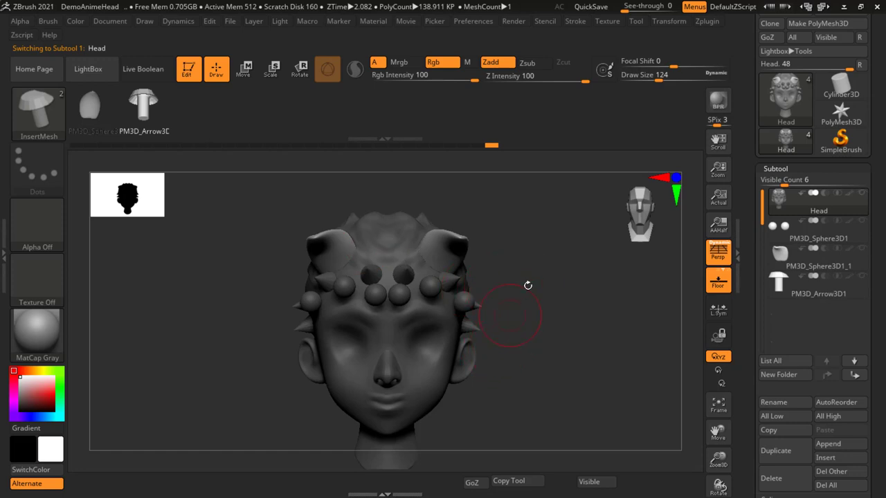
left_click_drag(527, 286, 530, 311, "shift")
key("space")
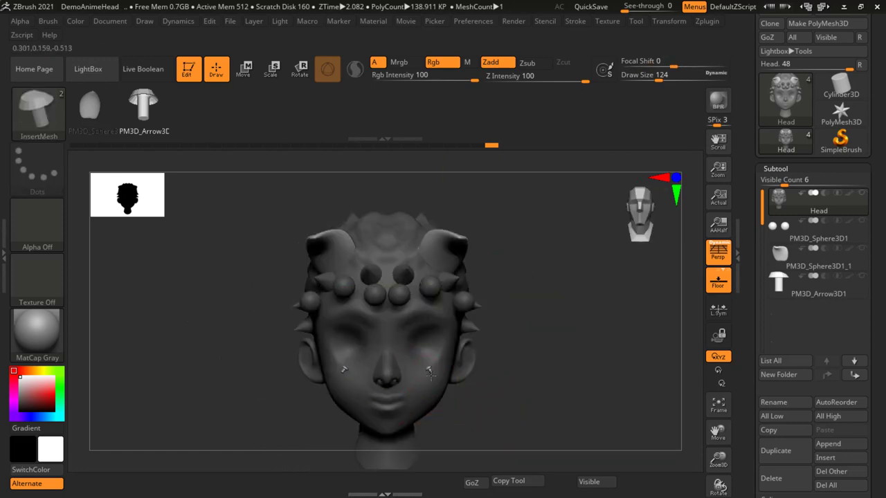
mouse_move(429, 372)
left_mouse_down()
mouse_move(432, 393)
mouse_move(387, 316)
left_mouse_up()
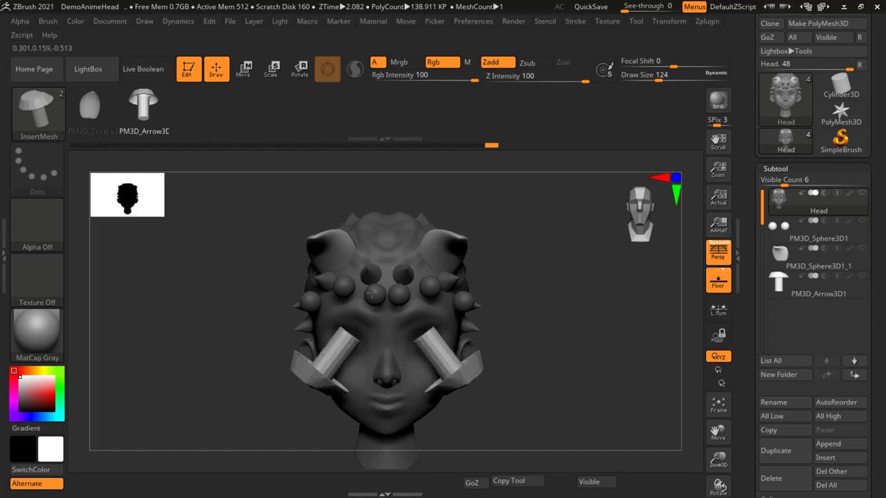
Rotate the cheek insert about 60 degrees around Y to face outward
left_click_drag(563, 371, 643, 344)
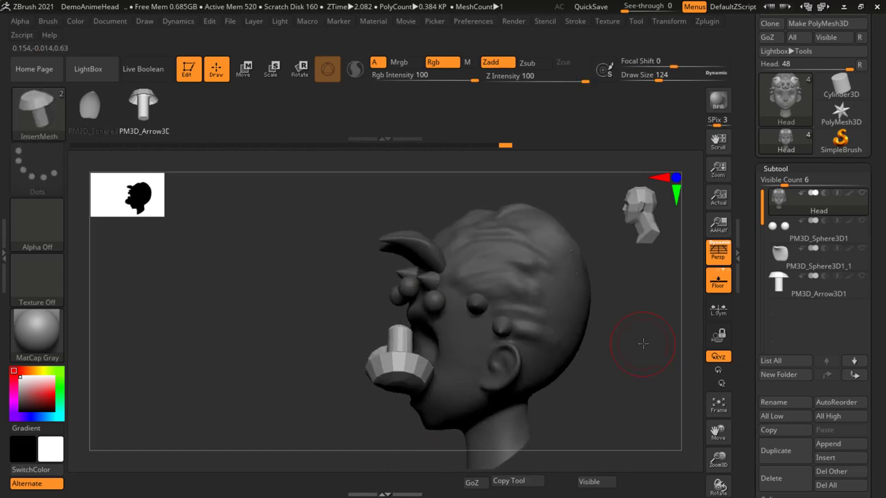
key("e")
mouse_move(383, 357)
left_mouse_down()
mouse_move(365, 278)
mouse_move(434, 302)
mouse_move(449, 416)
mouse_move(427, 410)
left_mouse_up()
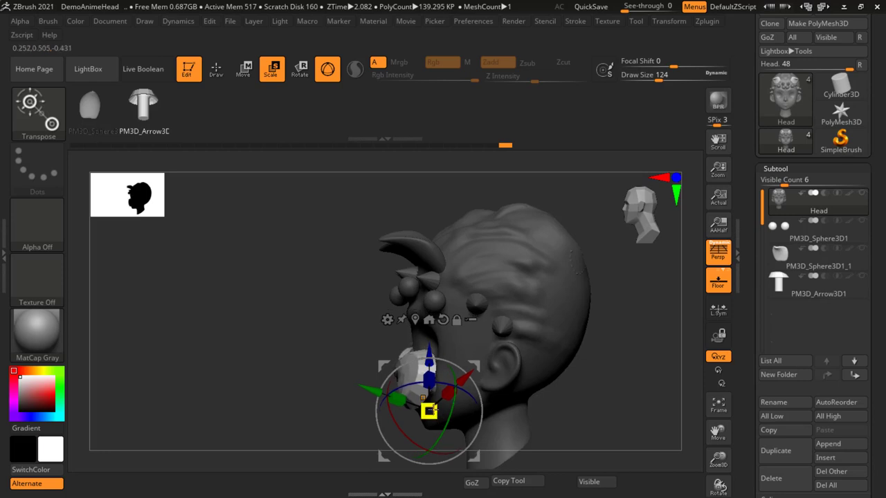
Swap the cheek inserts to PM3D_Sphere3, then back to the round PM3D_Arrow3D discs
mouse_move(554, 346)
left_mouse_down()
mouse_move(609, 344)
mouse_move(607, 321)
left_mouse_up()
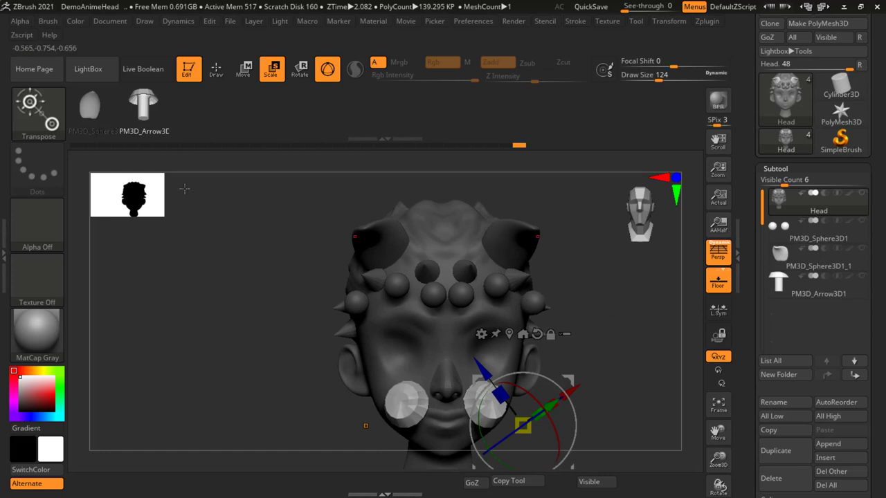
left_click(86, 105)
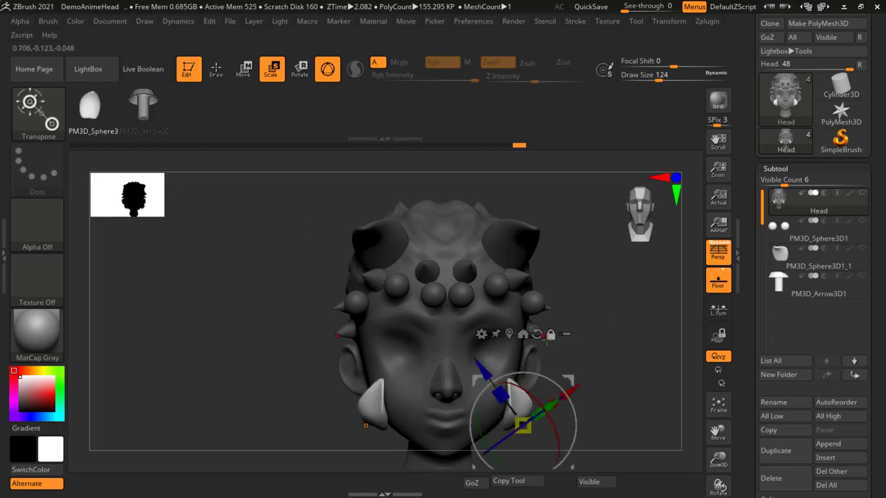
left_click_drag(622, 360, 642, 361)
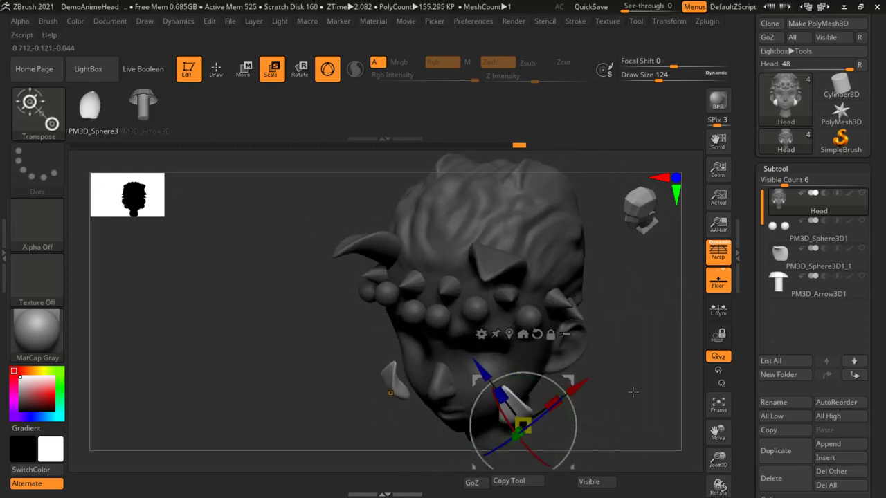
left_click_drag(631, 369, 617, 365)
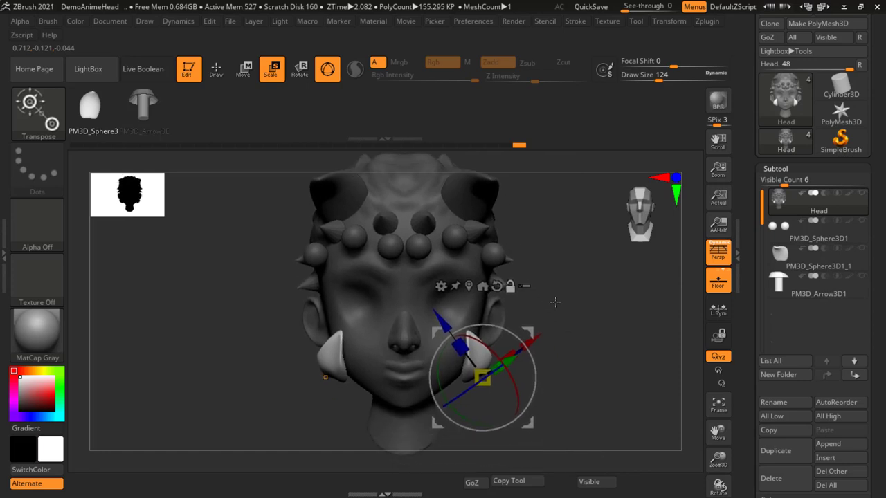
left_click(152, 106)
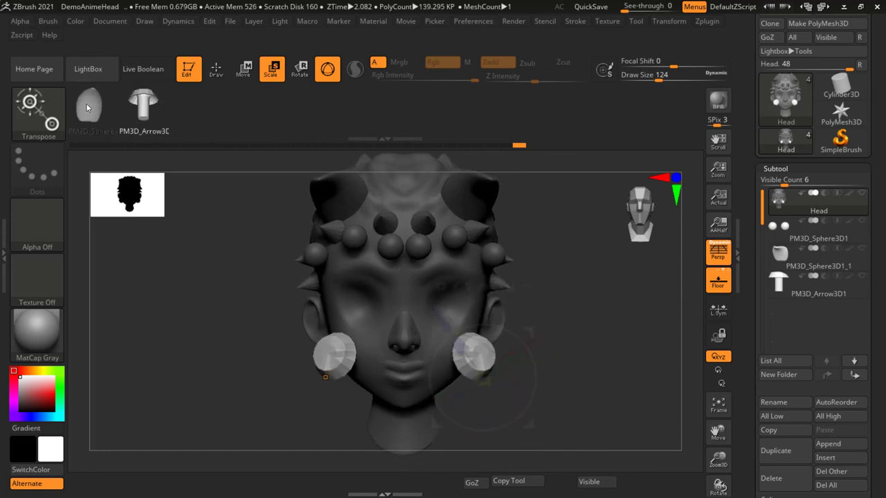
Invert the mask on the cheek discs, hide and unhide the head, and reframe the front view
left_click(577, 308, "ctrl")
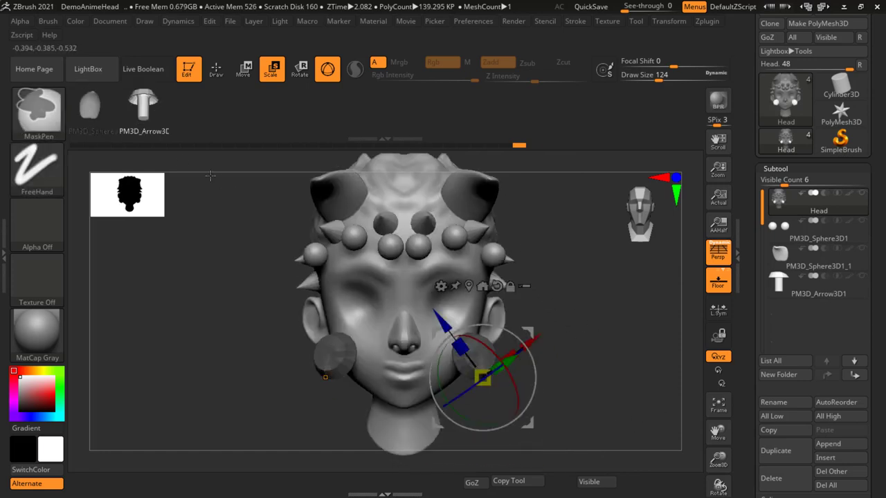
left_click(90, 105)
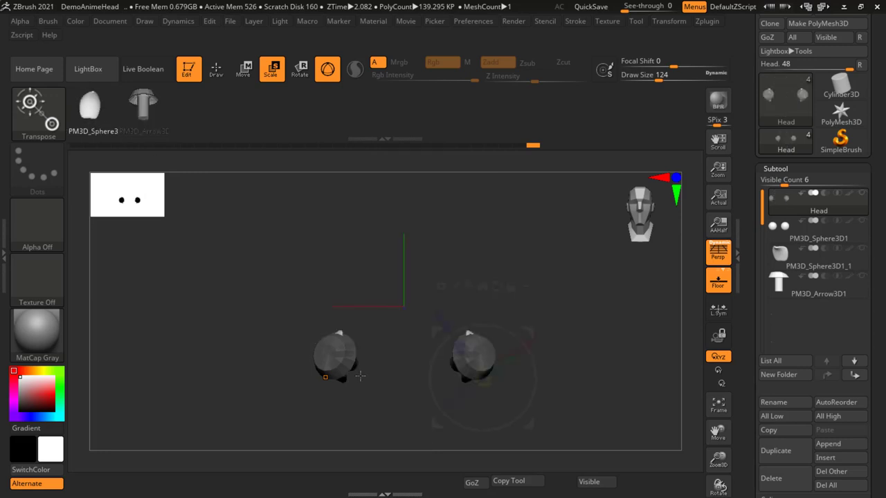
left_click(600, 322, "ctrl+shift")
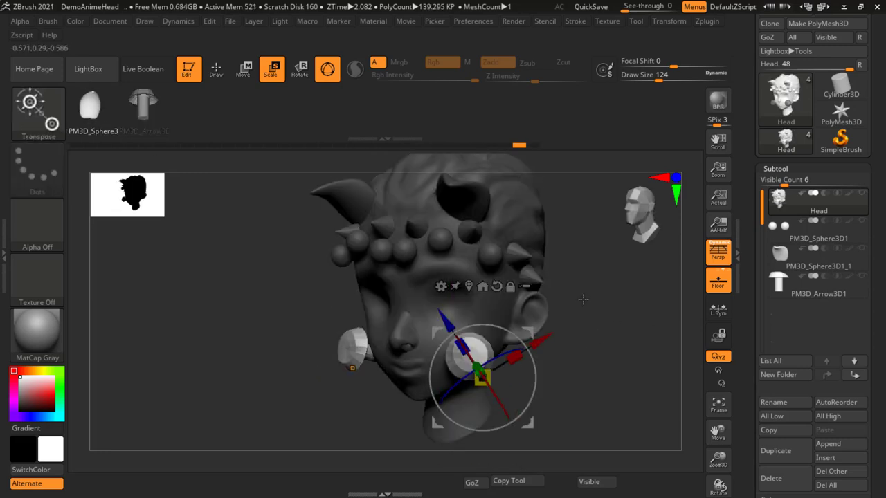
left_click_drag(583, 299, 583, 257)
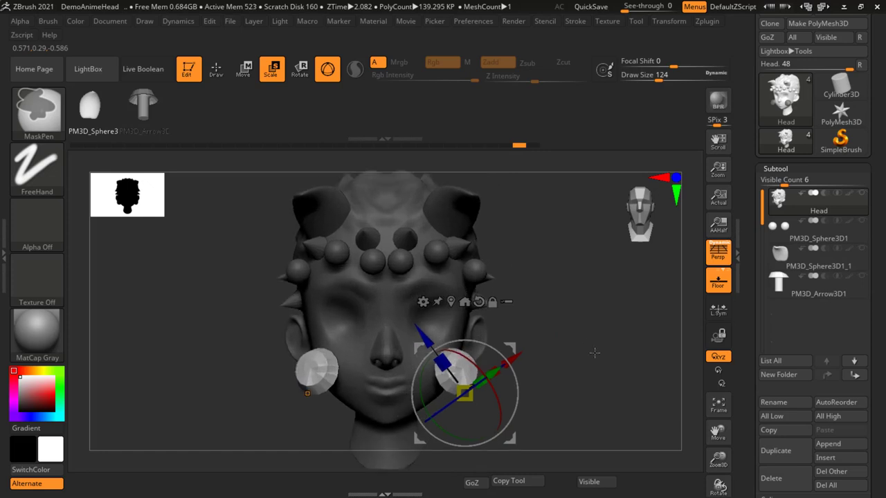
left_click_drag(601, 337, 599, 342)
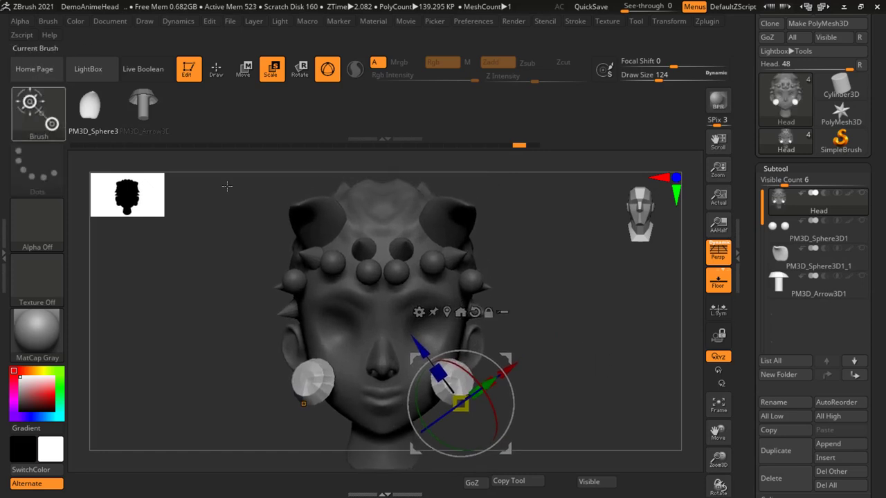
left_click(38, 111)
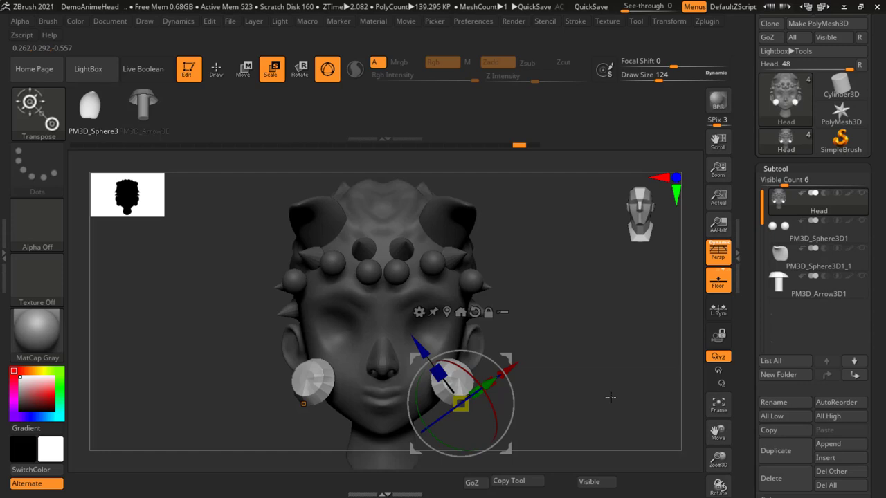
Close ZBrush, answering the save-changes prompt
left_click(877, 8)
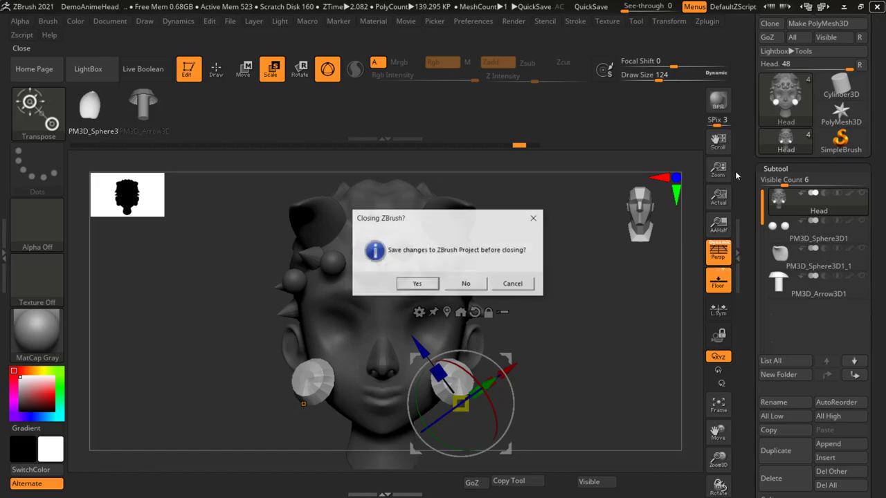
left_click(464, 283)
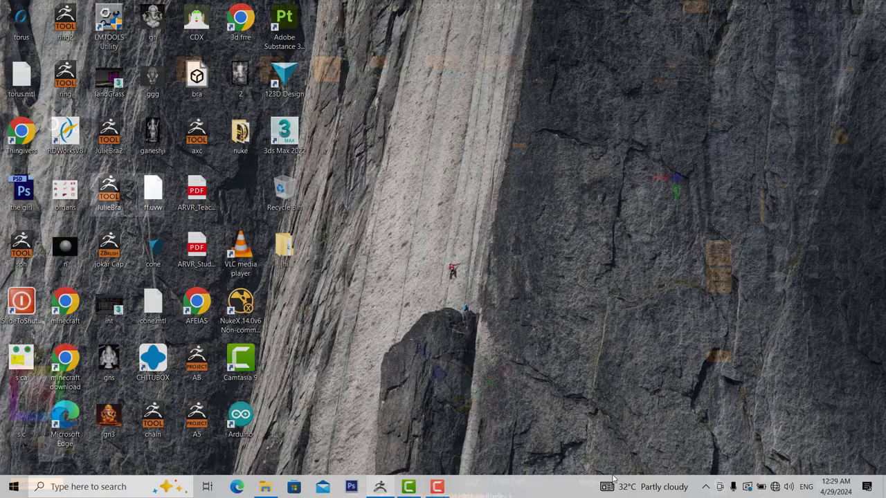